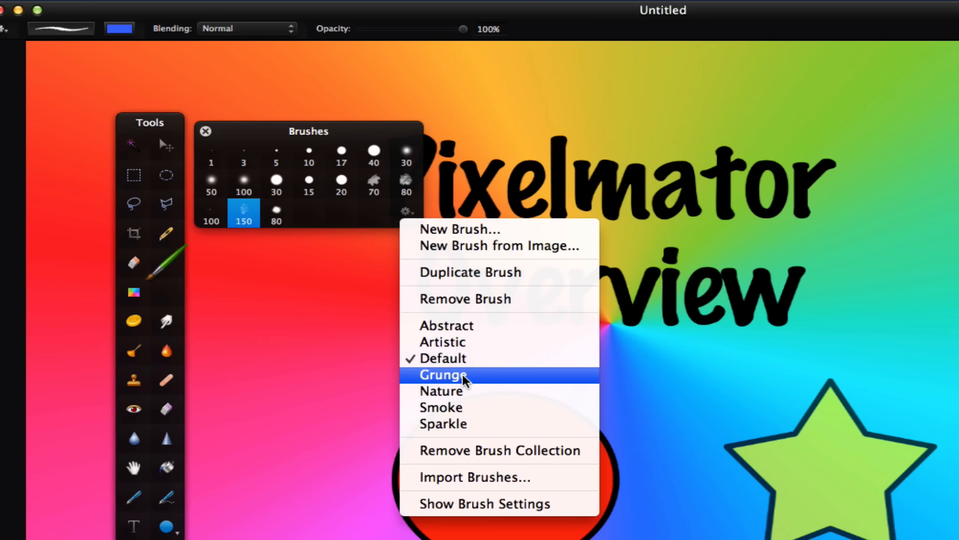
Step: Paint a blue stroke on the background with the 160 brush from the Grunge collection, undo it and close the brush palette
click(449, 376)
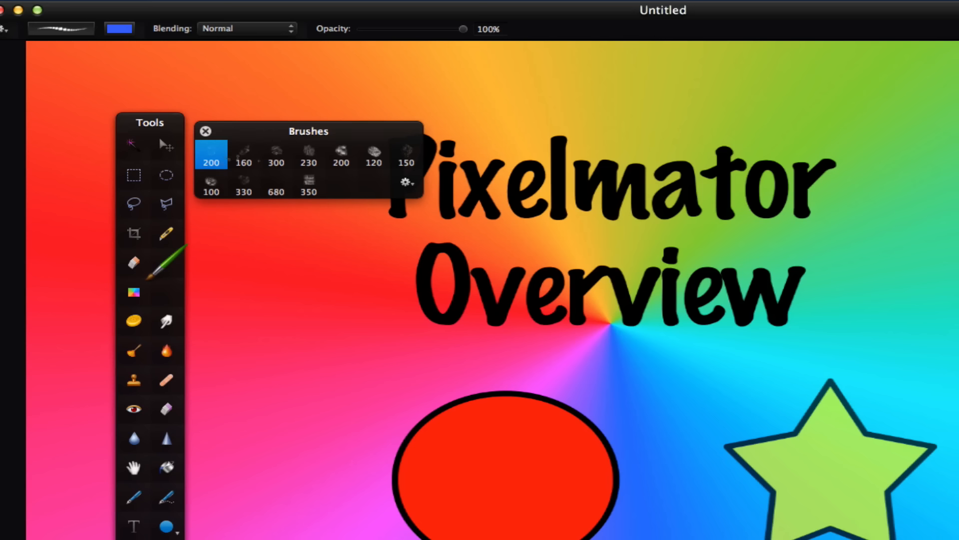
click(249, 159)
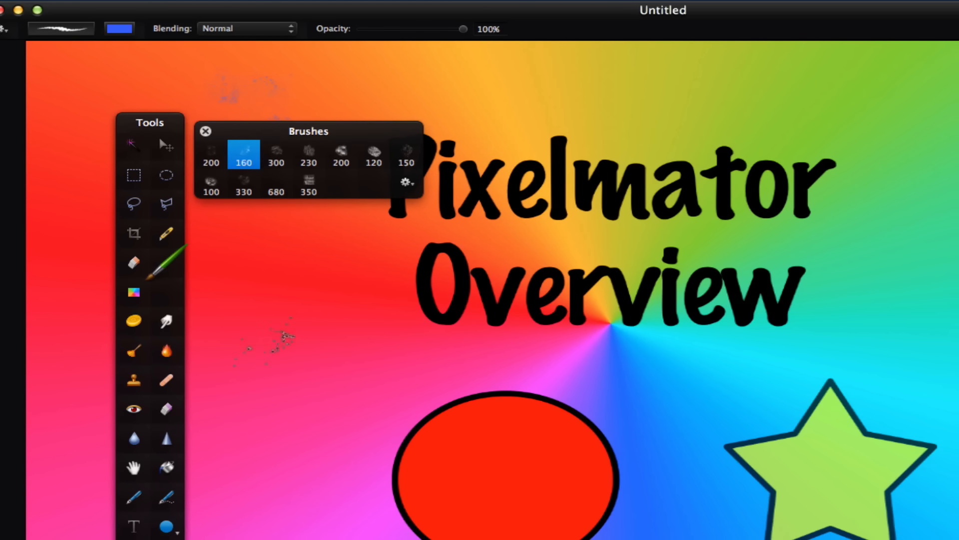
mouse_move(210, 317)
mouse_down()
mouse_move(280, 340)
mouse_move(389, 333)
mouse_up()
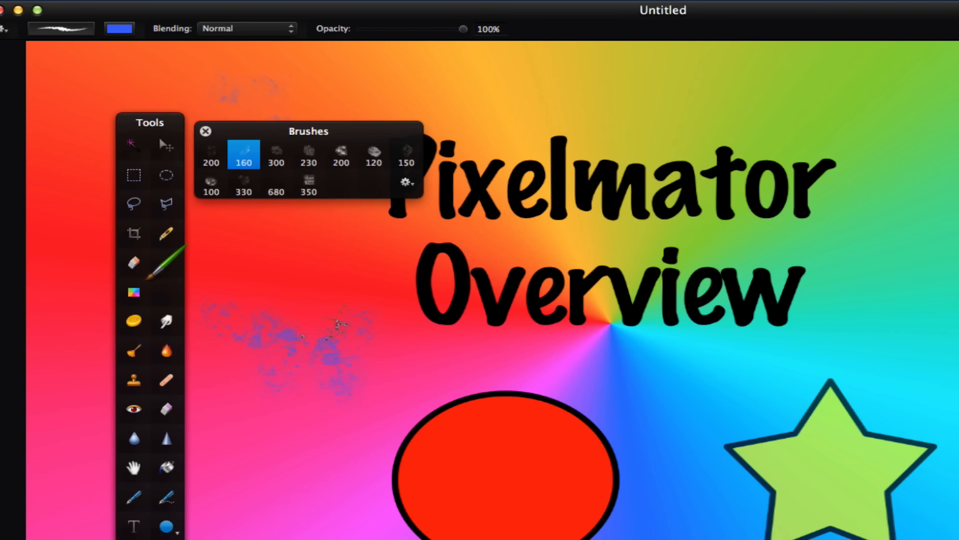
key(super+z)
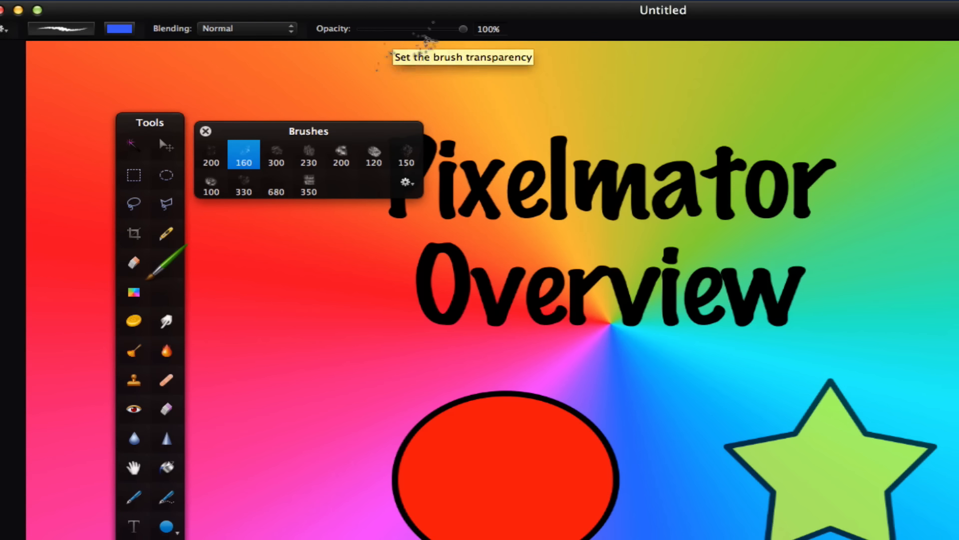
drag(458, 34, 484, 43)
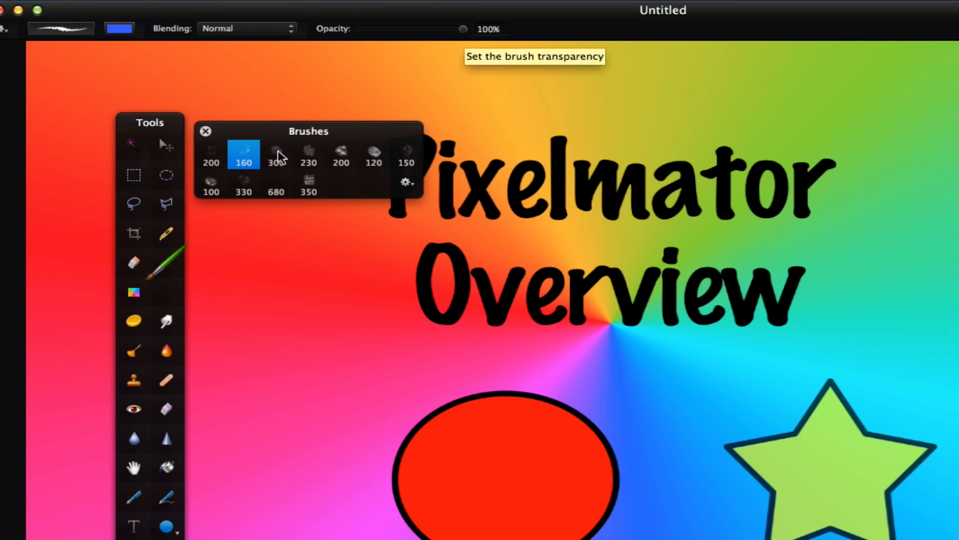
click(205, 132)
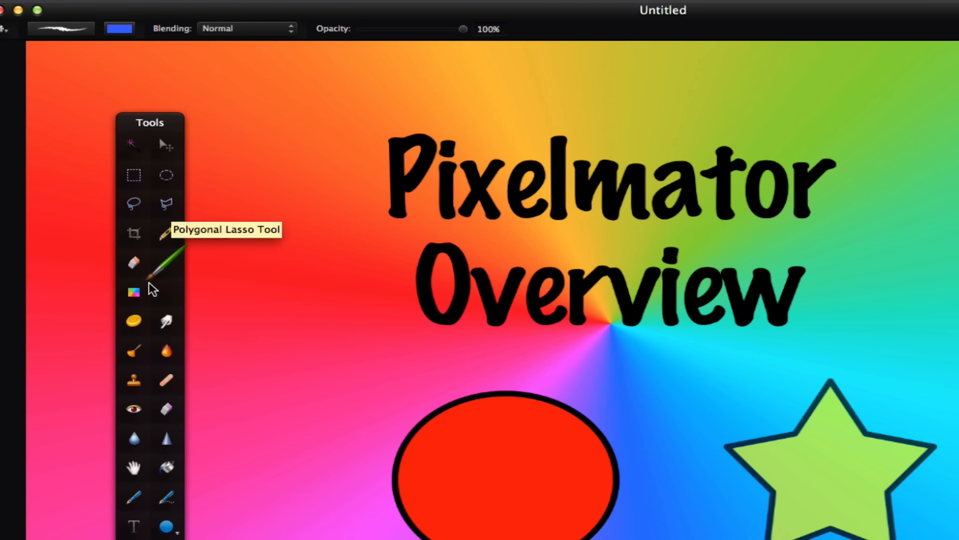
Step: Activate the Gradient tool, place the gradient palette beside the tools and choose the pastel multicolour linear preset
click(139, 295)
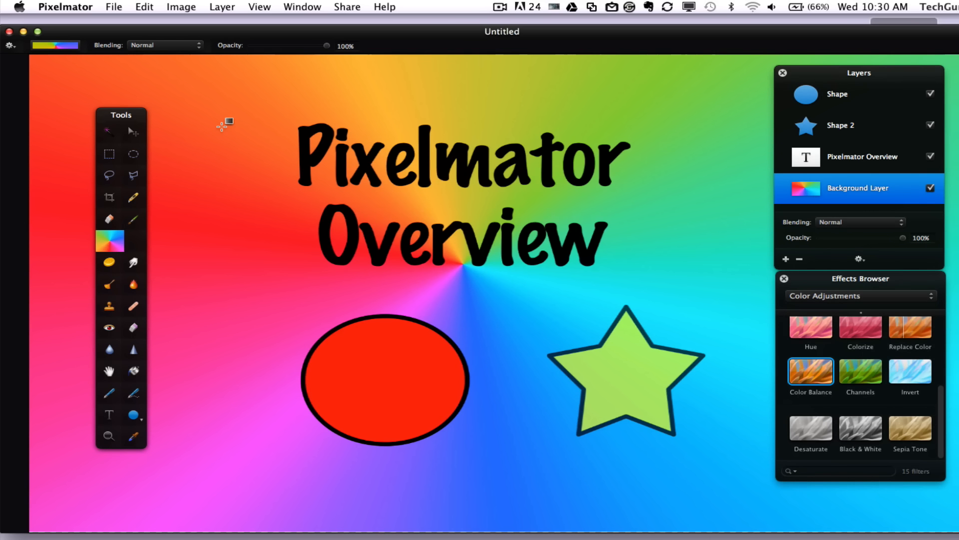
click(57, 50)
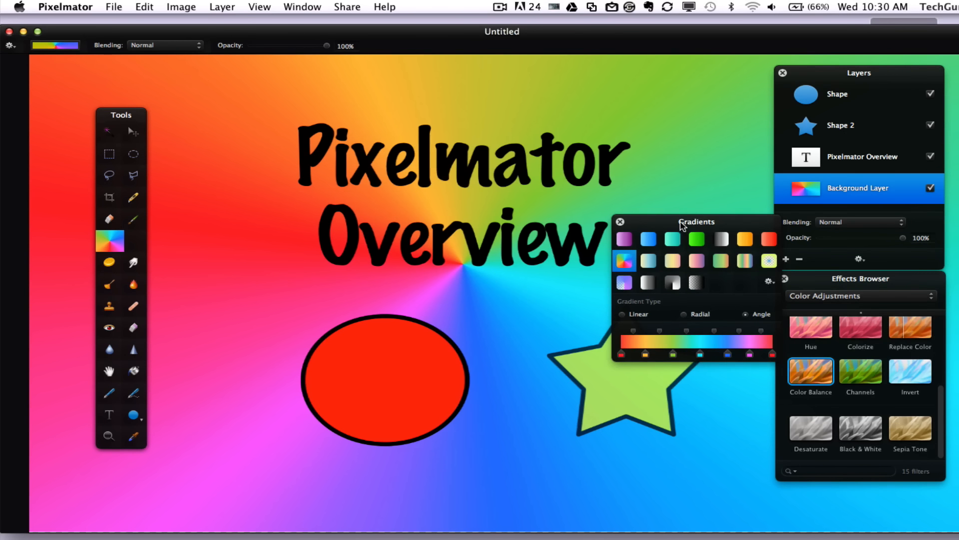
drag(681, 222, 227, 181)
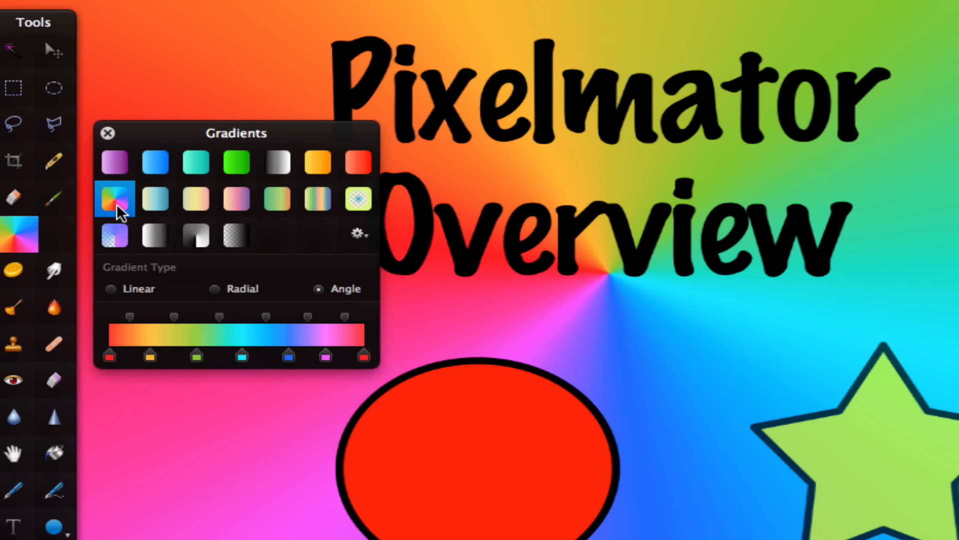
click(312, 206)
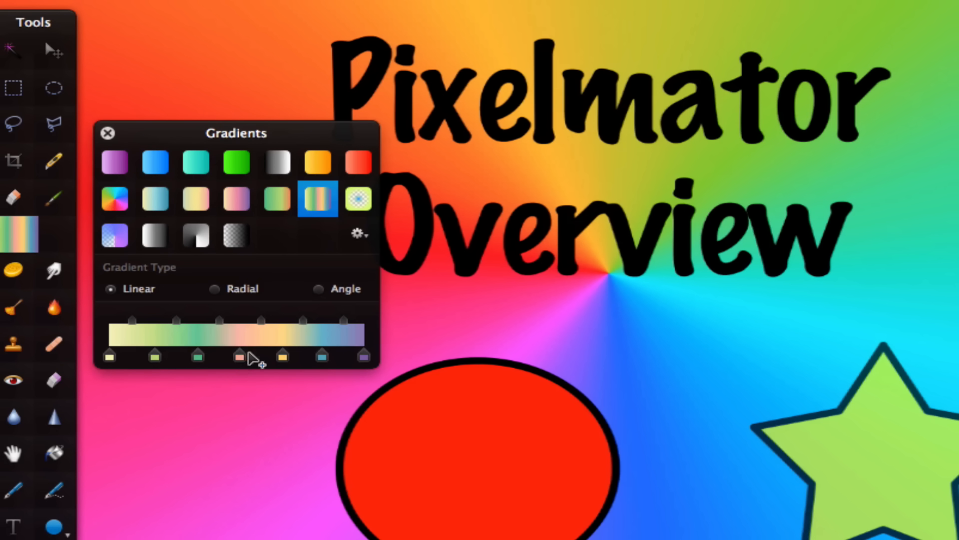
Step: Inspect the colour picker for the gradient's first colour stop and close it without changing the colour
double_click(110, 356)
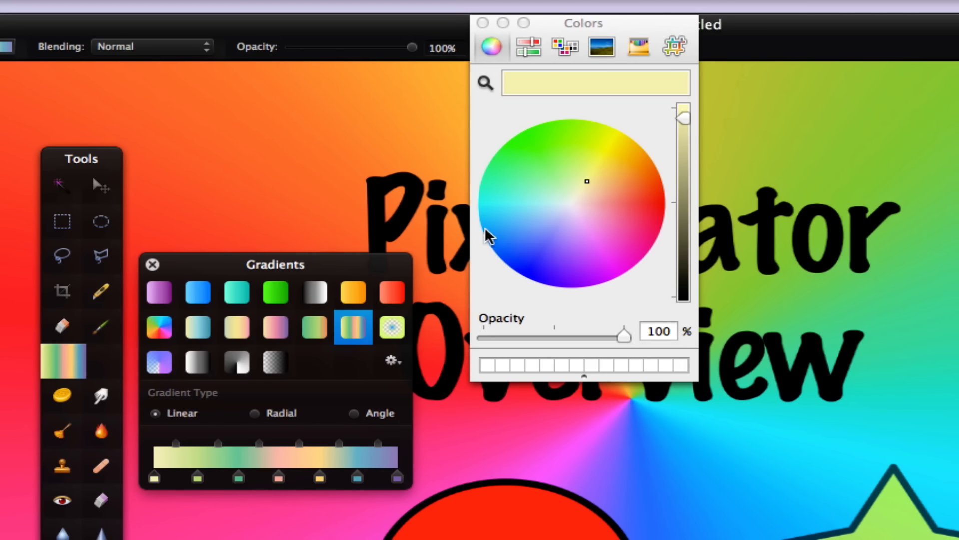
click(482, 23)
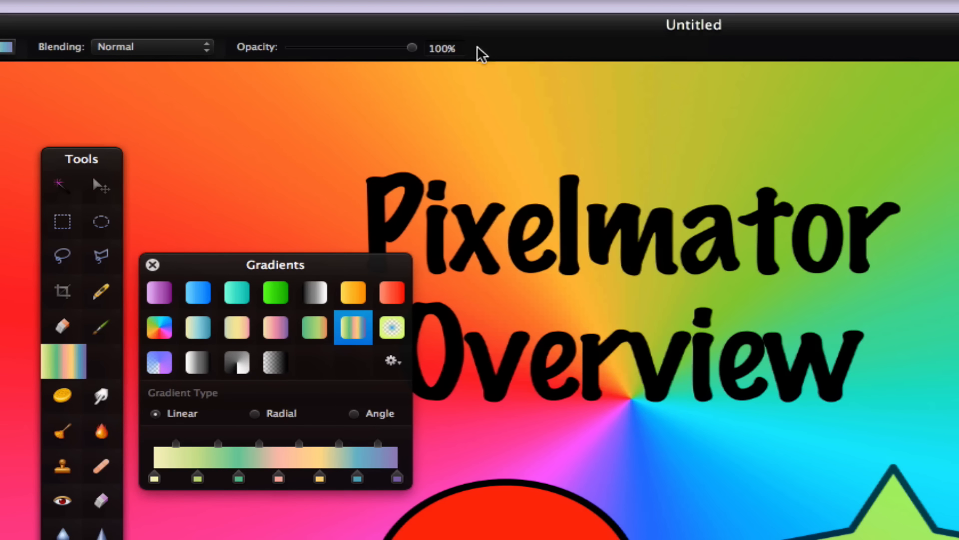
double_click(155, 478)
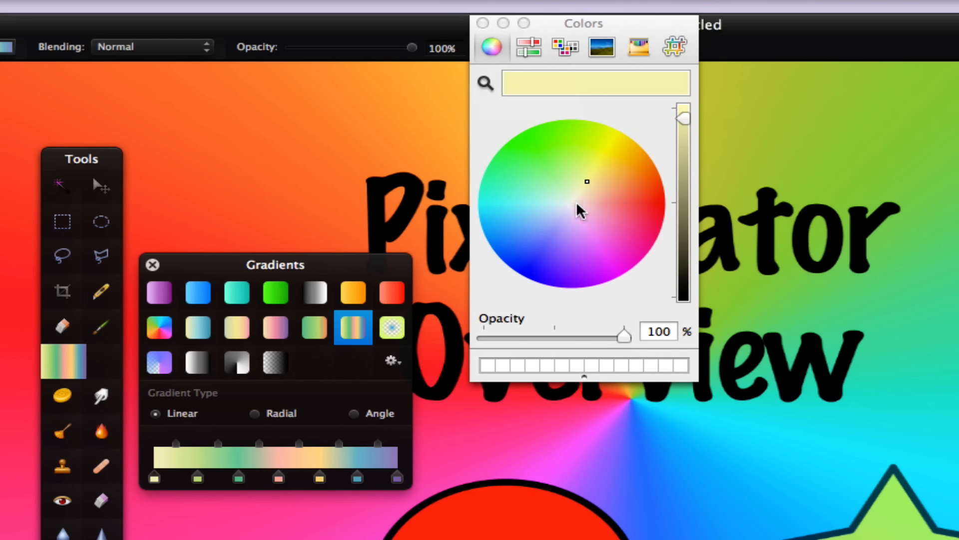
click(483, 23)
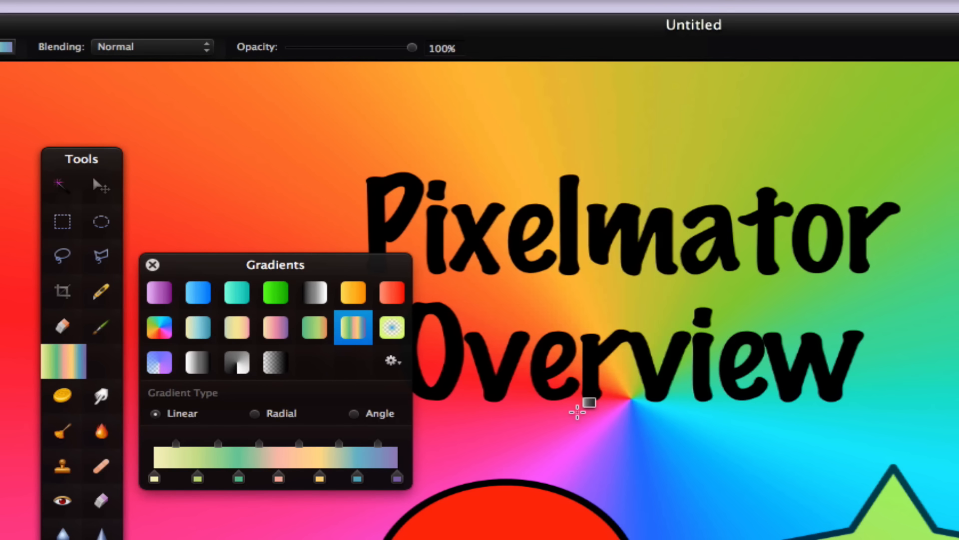
Step: Try the pastel linear gradient diagonally across the Background Layer twice, and undo both gradients
drag(568, 437, 616, 431)
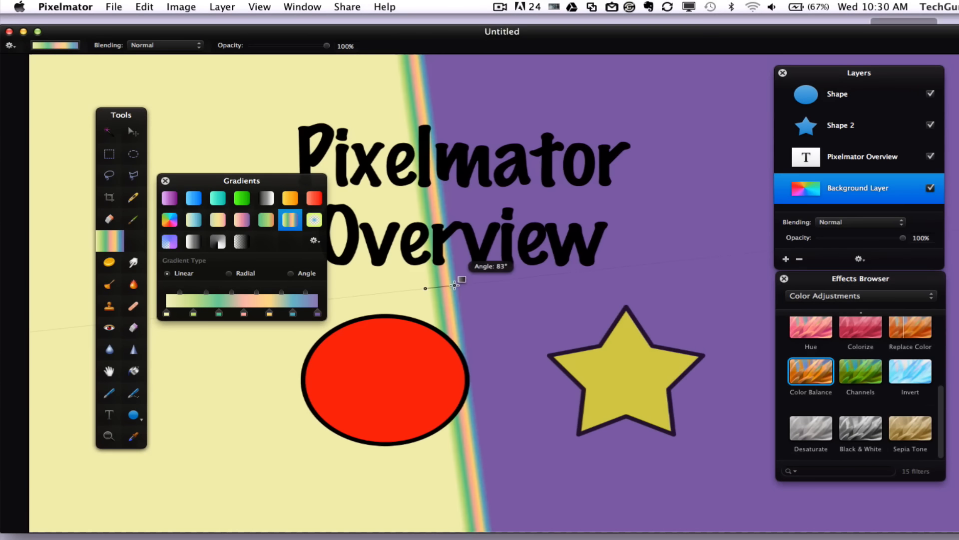
drag(454, 285, 927, 42)
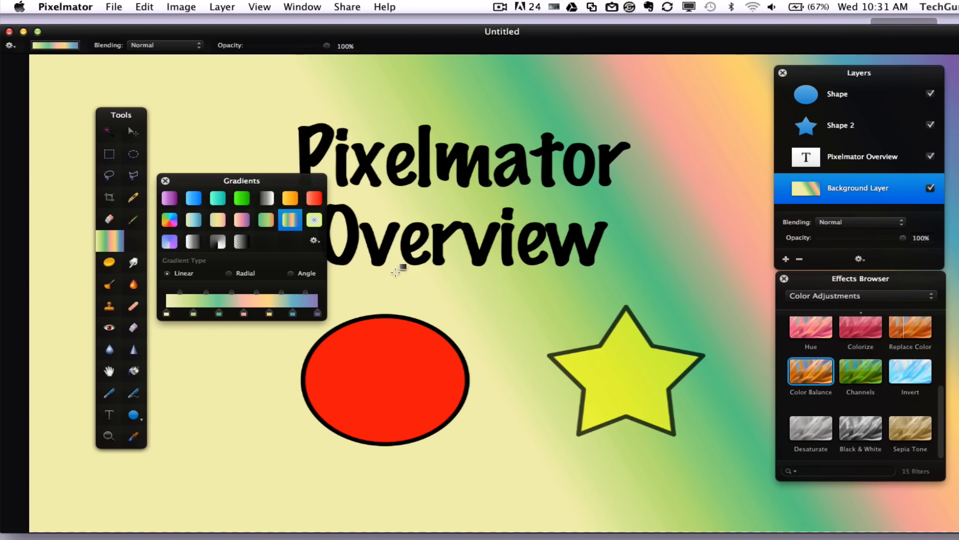
drag(396, 271, 958, 53)
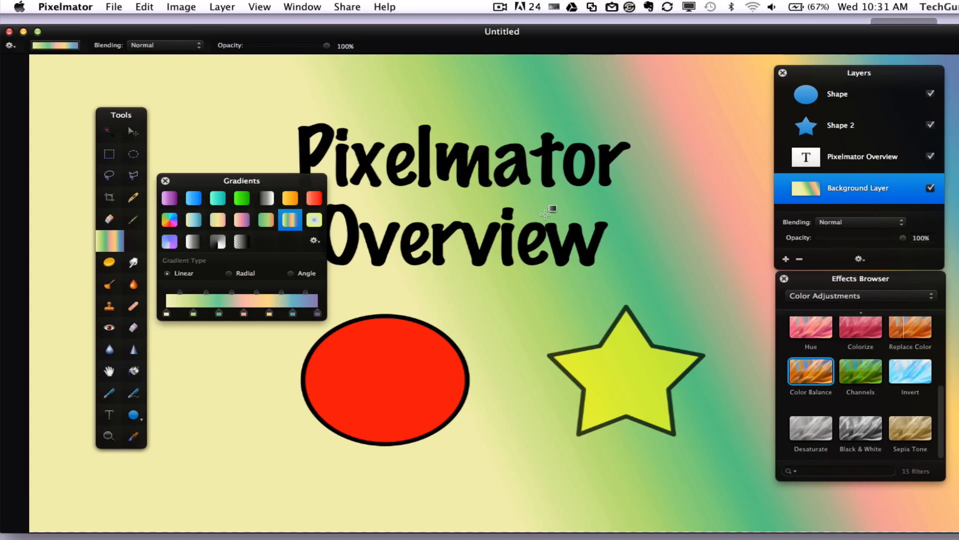
key(super+z)
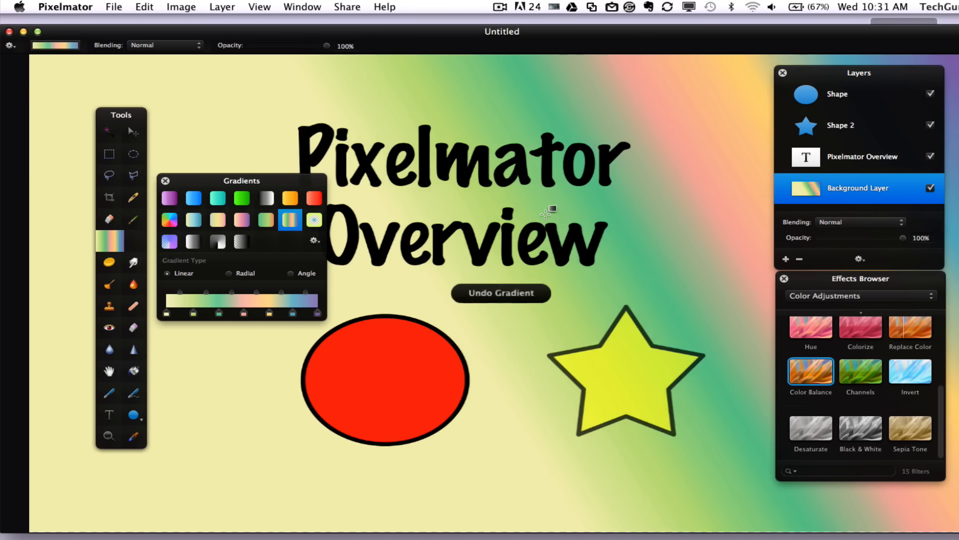
key(super+z)
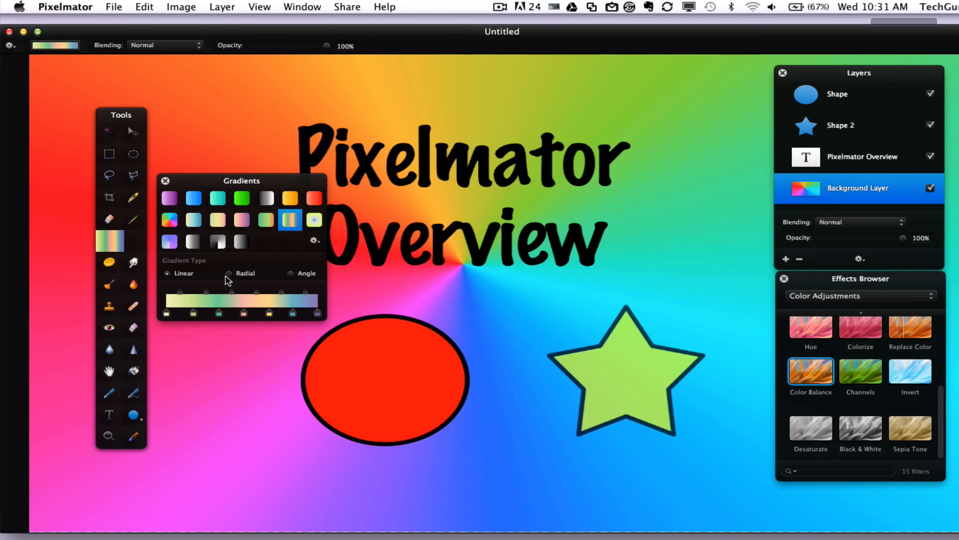
Step: Try the Radial gradient type, set the type to Angle instead and close the gradient palette
click(232, 273)
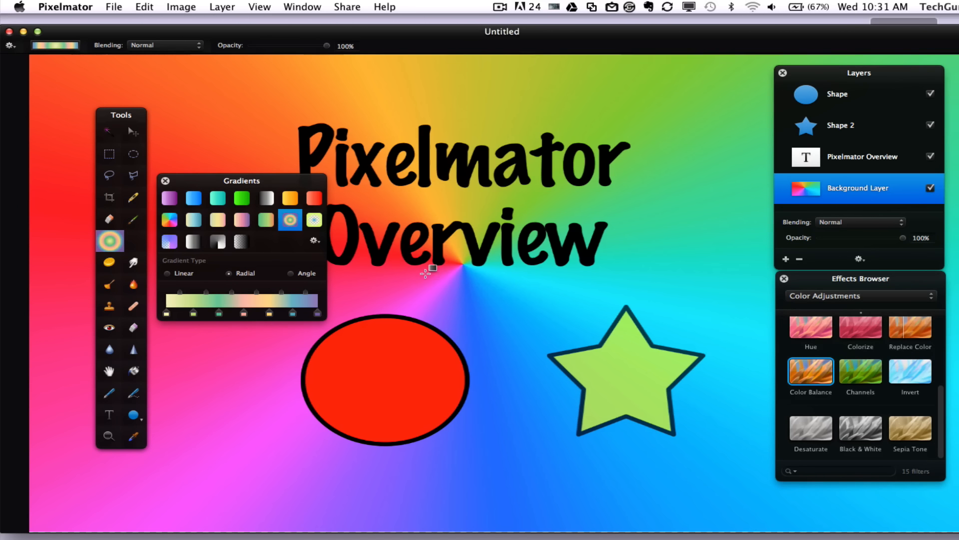
click(292, 275)
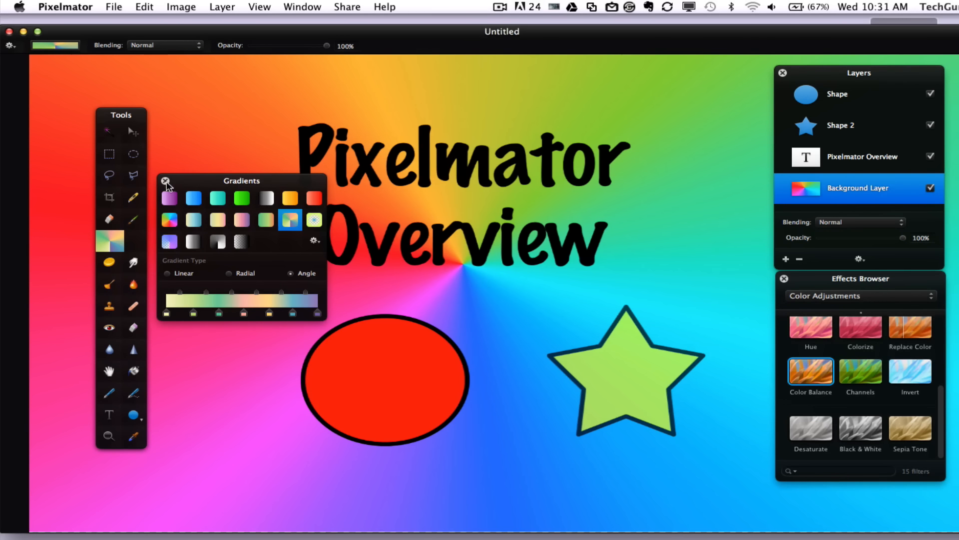
click(166, 182)
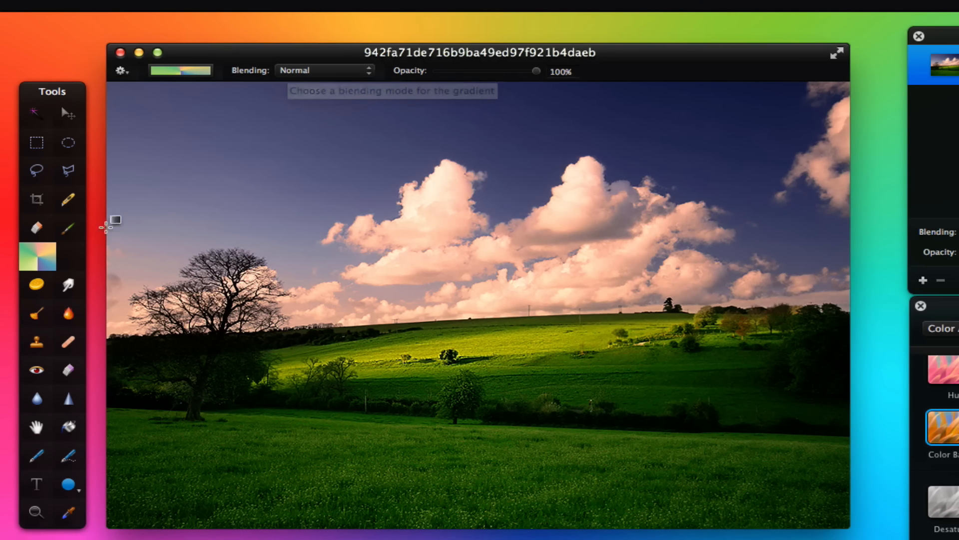
Step: Activate the Sponge tool for the landscape photo, choose the 150 brush, moving it after the soft 80 brush, and close the palette
click(37, 285)
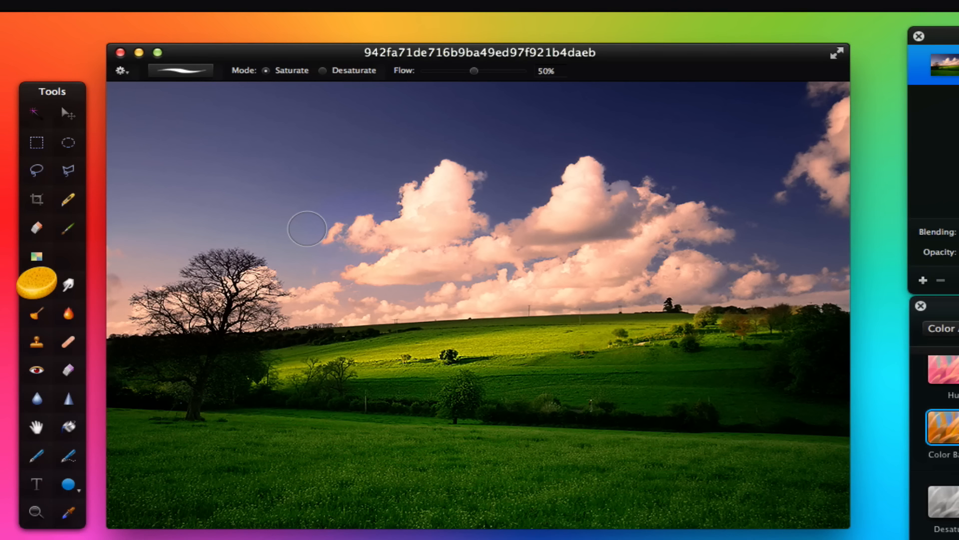
click(176, 70)
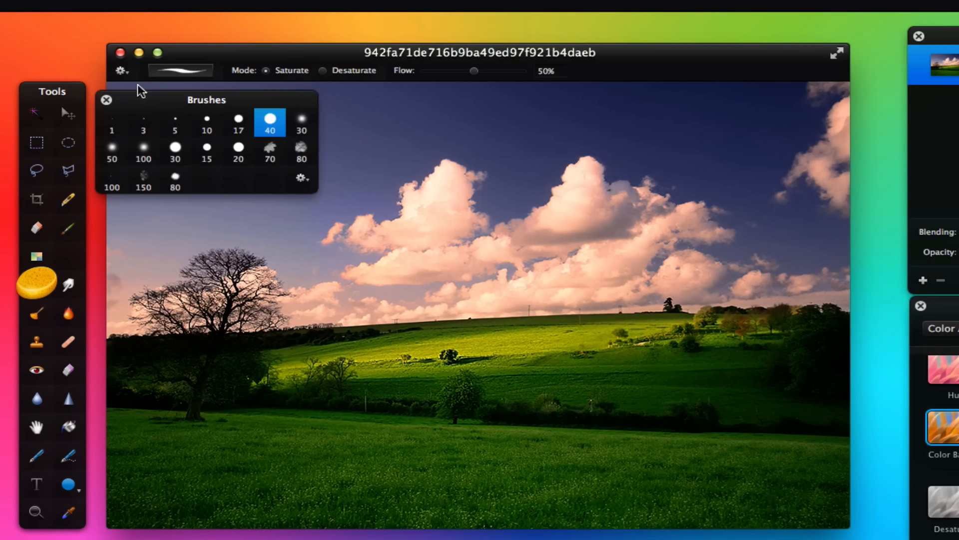
drag(159, 187, 190, 154)
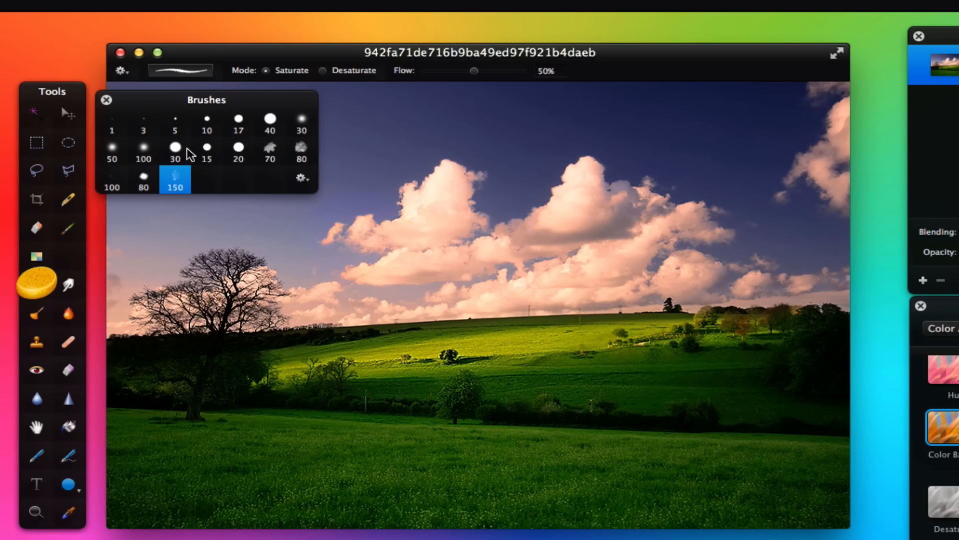
click(106, 100)
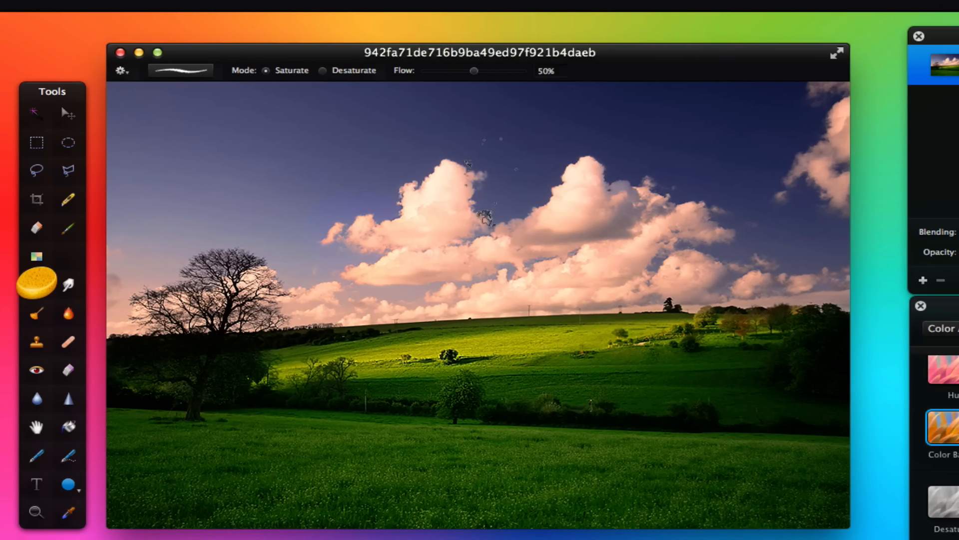
Step: Smudge the bare tree's upper branches up into the sky with the Smudge tool at 50% strength, and undo the stroke
click(70, 289)
drag(239, 283, 263, 229)
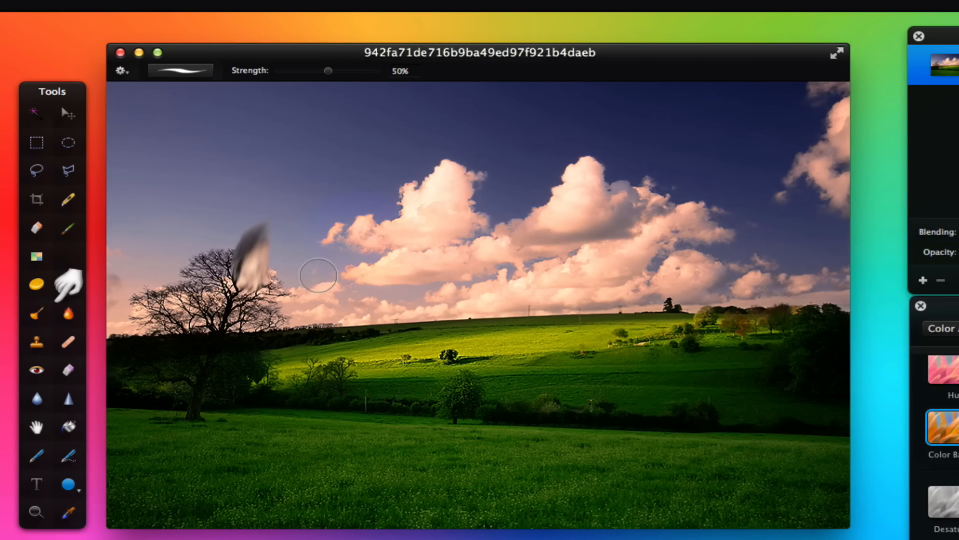
key(super+z)
Step: Smudge the clouds into pointed peaks and smear part of the green hillside up into the sky
mouse_move(446, 202)
mouse_down()
mouse_move(466, 143)
mouse_move(497, 129)
mouse_move(490, 152)
mouse_move(400, 172)
mouse_move(364, 156)
mouse_move(351, 189)
mouse_up()
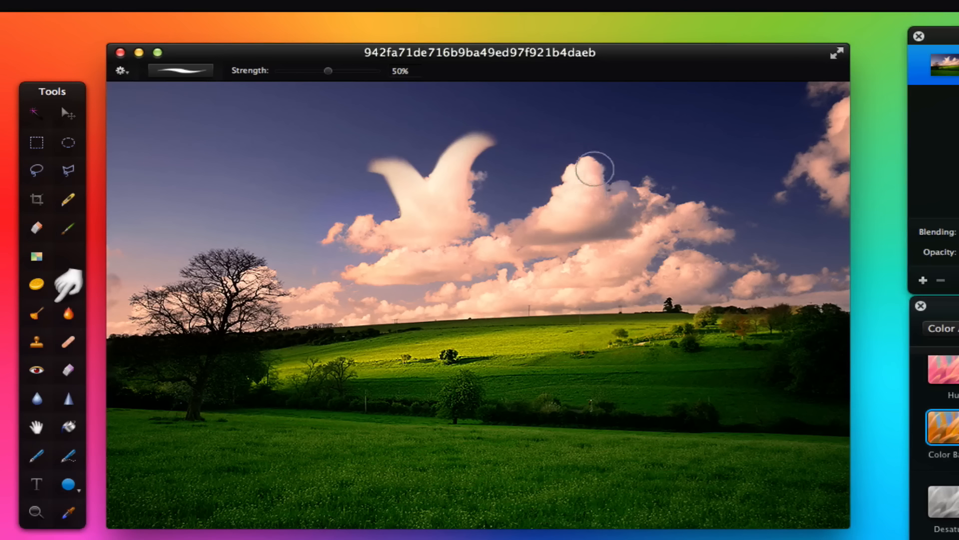
drag(595, 169, 638, 122)
mouse_move(607, 219)
mouse_down()
mouse_move(670, 152)
mouse_move(698, 147)
mouse_up()
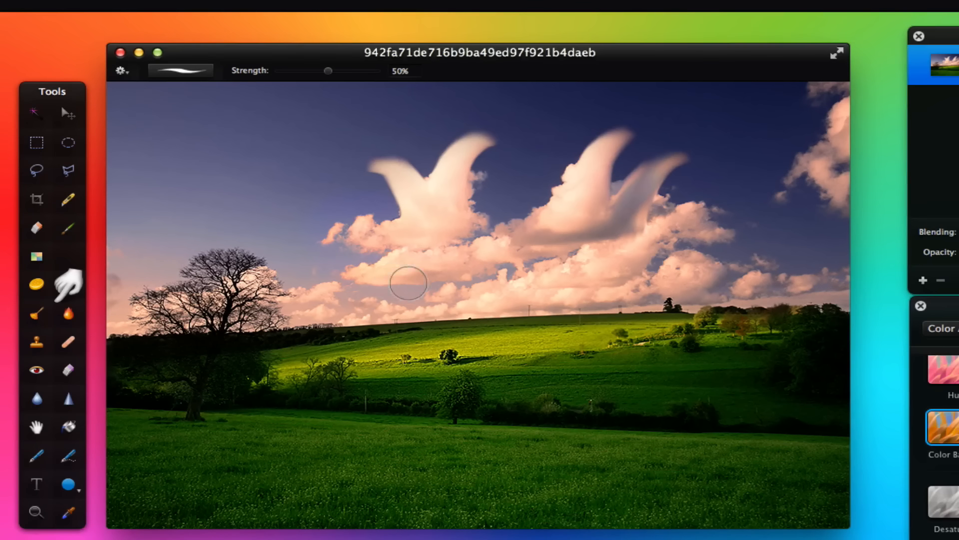
mouse_move(394, 274)
mouse_down()
mouse_move(363, 237)
mouse_move(323, 222)
mouse_up()
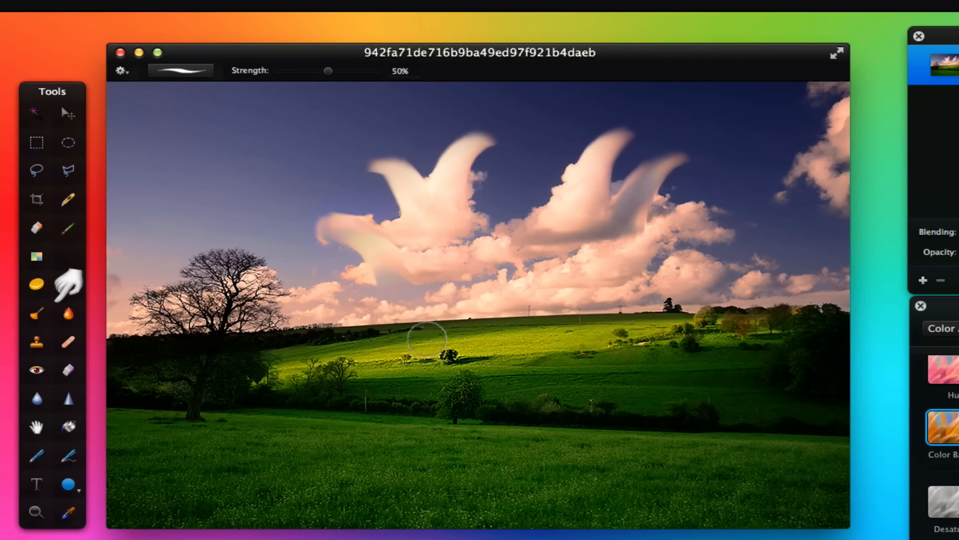
mouse_move(423, 350)
mouse_down()
mouse_move(406, 284)
mouse_move(376, 256)
mouse_up()
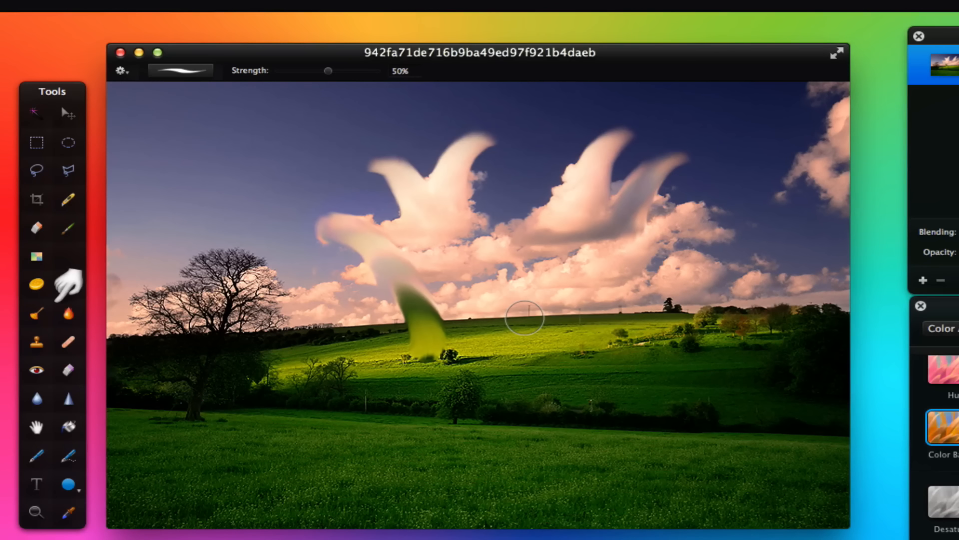
Step: Undo all the smudge strokes on the clouds and the hillside
key(super+z)
key(super+z)
key(super+z)
key(super+z)
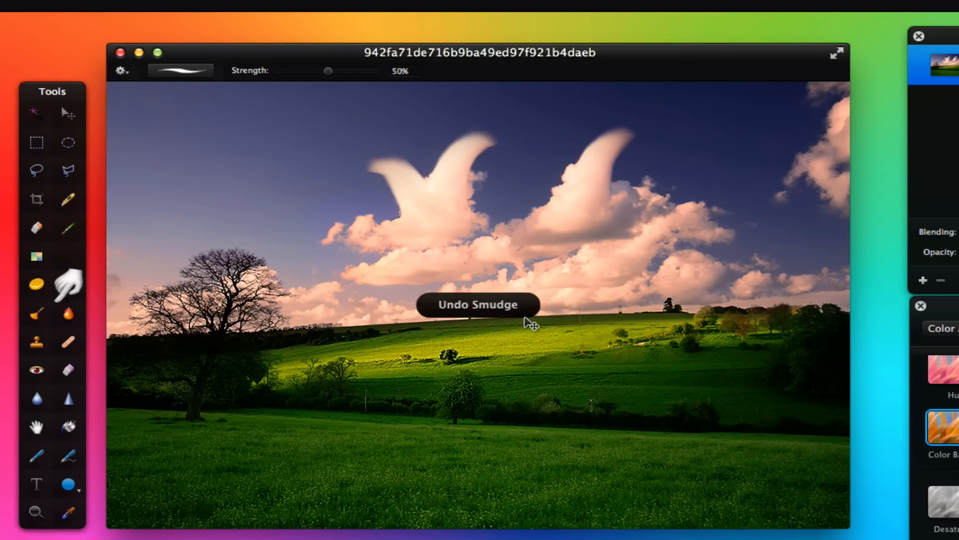
key(super+z)
key(super+z)
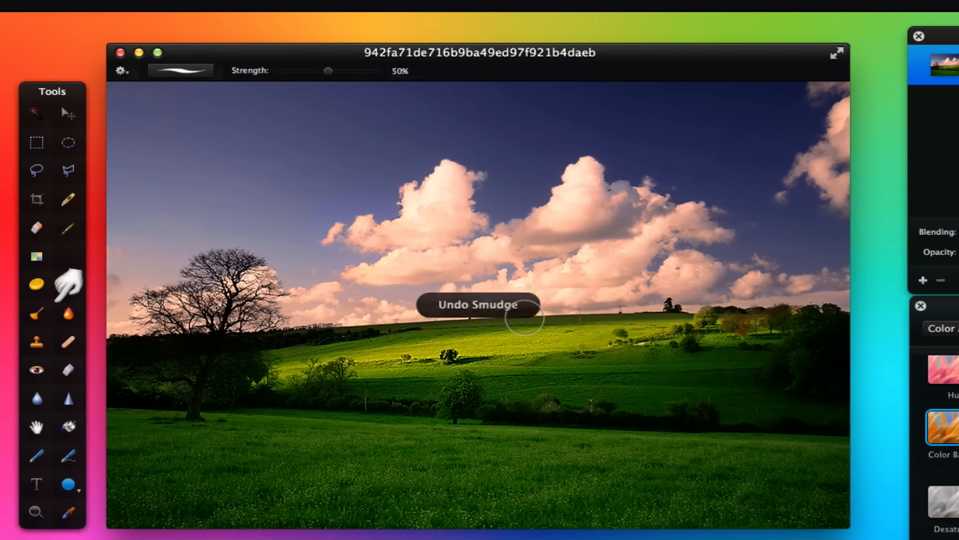
Step: Lighten the sky above and around the bare tree with the Dodge tool, using the Highlights range at 50% exposure
click(39, 316)
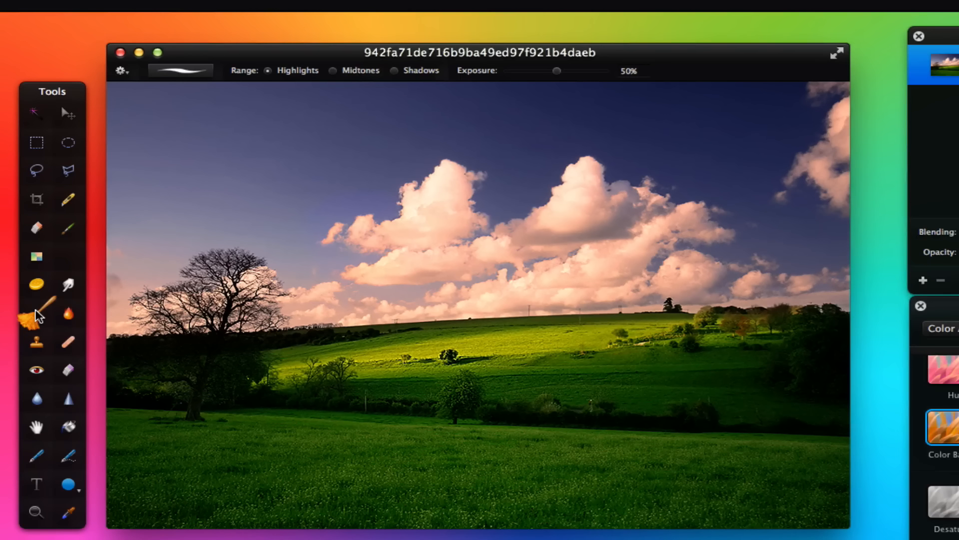
mouse_move(253, 345)
mouse_down()
mouse_move(212, 343)
mouse_move(186, 383)
mouse_move(187, 409)
mouse_move(210, 314)
mouse_move(202, 407)
mouse_move(165, 293)
mouse_move(173, 336)
mouse_move(142, 309)
mouse_move(221, 316)
mouse_move(175, 233)
mouse_move(141, 297)
mouse_move(213, 247)
mouse_move(123, 281)
mouse_move(126, 326)
mouse_move(116, 100)
mouse_move(202, 106)
mouse_move(180, 252)
mouse_move(162, 105)
mouse_move(143, 229)
mouse_move(132, 103)
mouse_move(185, 133)
mouse_move(151, 124)
mouse_move(154, 273)
mouse_move(183, 178)
mouse_move(163, 271)
mouse_move(196, 244)
mouse_move(191, 152)
mouse_move(170, 110)
mouse_up()
mouse_move(115, 166)
mouse_down()
mouse_move(108, 235)
mouse_move(107, 104)
mouse_move(251, 101)
mouse_move(142, 90)
mouse_move(263, 103)
mouse_move(248, 178)
mouse_move(228, 113)
mouse_move(225, 199)
mouse_move(211, 150)
mouse_move(238, 122)
mouse_move(253, 166)
mouse_move(210, 261)
mouse_move(144, 183)
mouse_move(124, 263)
mouse_move(120, 233)
mouse_move(134, 298)
mouse_up()
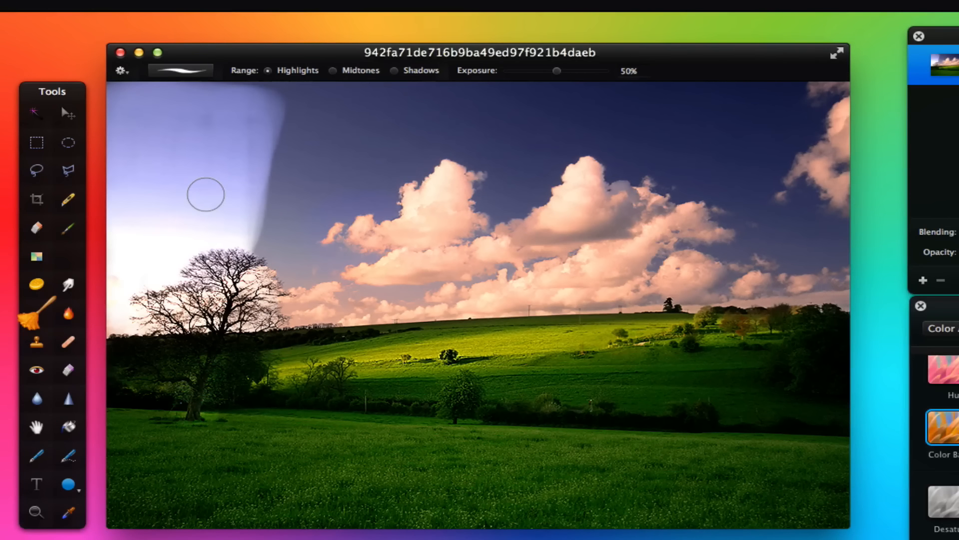
Step: Undo the sky lightening and brighten the foreground grass with the Dodge tool, using the Highlights range at 50% exposure
key(super+z)
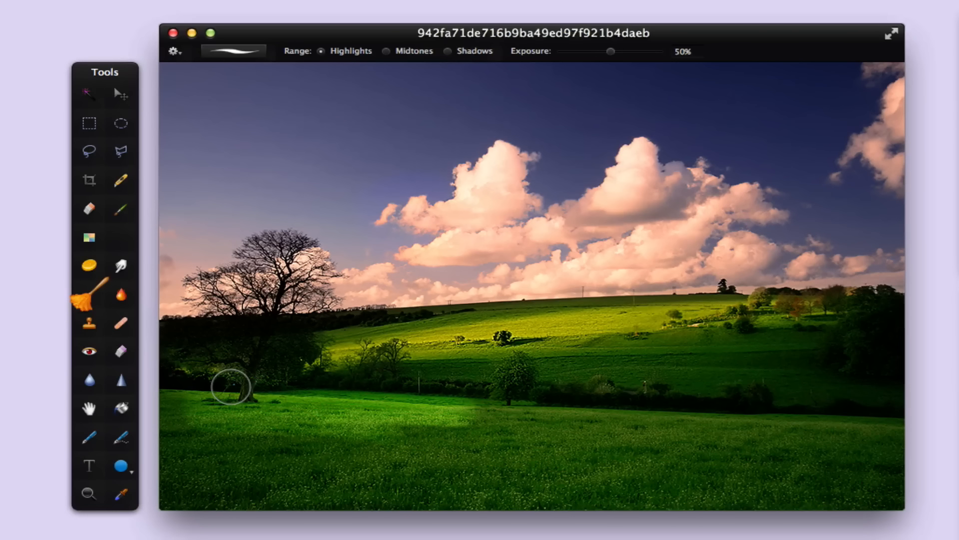
mouse_move(177, 376)
mouse_down()
mouse_move(268, 404)
mouse_move(171, 394)
mouse_move(199, 416)
mouse_move(300, 436)
mouse_move(174, 422)
mouse_move(201, 451)
mouse_move(330, 469)
mouse_move(219, 466)
mouse_move(187, 477)
mouse_move(344, 492)
mouse_move(168, 490)
mouse_move(369, 499)
mouse_move(313, 424)
mouse_move(391, 501)
mouse_move(384, 433)
mouse_move(477, 425)
mouse_move(280, 426)
mouse_move(425, 423)
mouse_move(248, 404)
mouse_up()
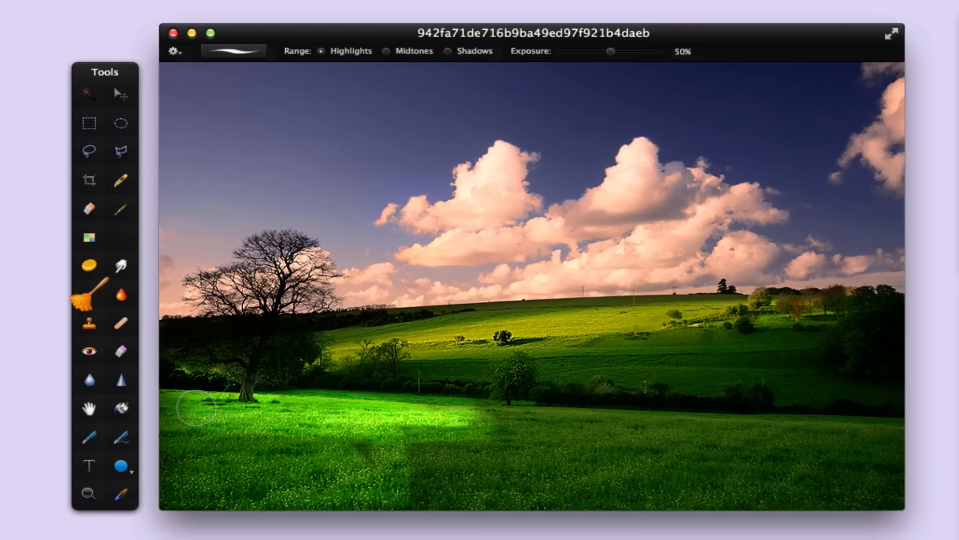
drag(313, 447, 189, 468)
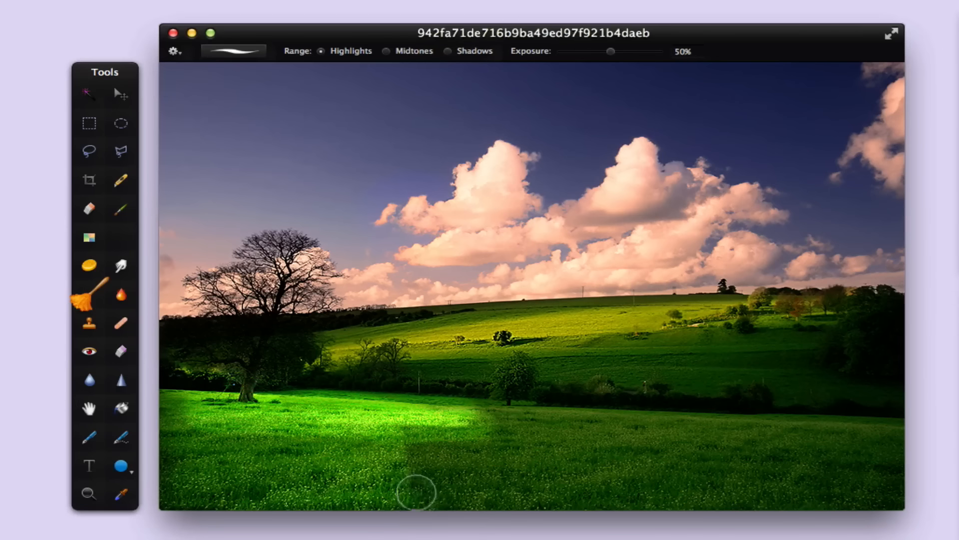
mouse_move(414, 490)
mouse_down()
mouse_move(420, 443)
mouse_move(489, 440)
mouse_move(415, 469)
mouse_move(402, 485)
mouse_move(521, 489)
mouse_move(424, 495)
mouse_move(576, 502)
mouse_move(443, 473)
mouse_move(639, 464)
mouse_move(467, 460)
mouse_move(610, 432)
mouse_move(446, 423)
mouse_move(683, 435)
mouse_move(541, 489)
mouse_move(804, 482)
mouse_move(677, 498)
mouse_move(880, 492)
mouse_move(886, 455)
mouse_move(844, 458)
mouse_move(867, 443)
mouse_move(583, 507)
mouse_move(848, 439)
mouse_move(619, 455)
mouse_move(808, 420)
mouse_move(603, 433)
mouse_up()
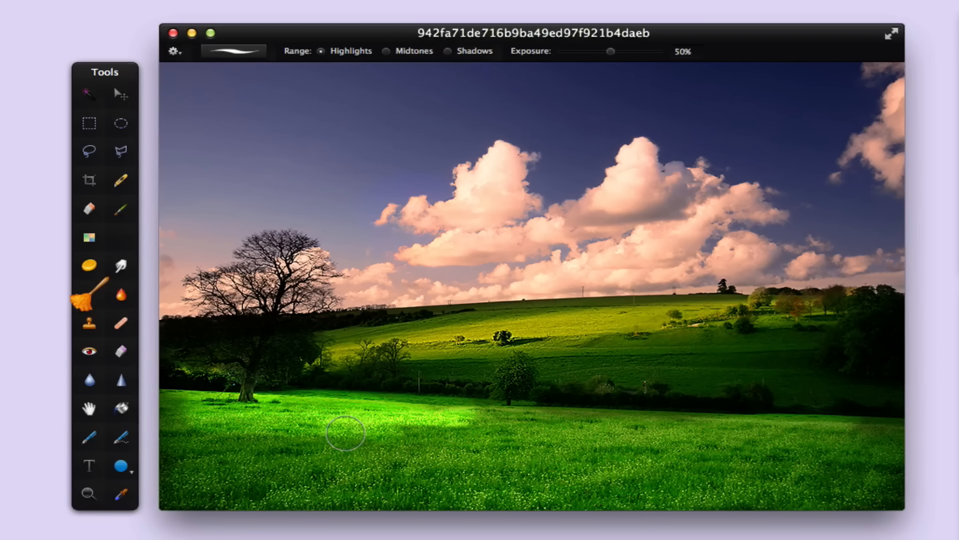
Step: Darken the sunlit hillside with the Burn tool, using the Highlights range at 50% exposure, and undo the stroke
click(122, 296)
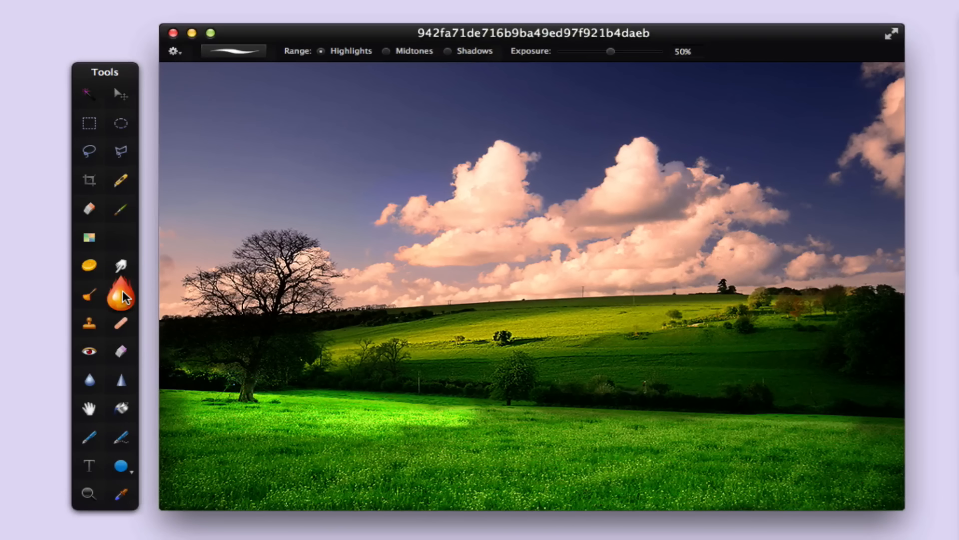
mouse_move(589, 324)
mouse_down()
mouse_move(351, 337)
mouse_move(509, 340)
mouse_move(701, 314)
mouse_move(403, 331)
mouse_move(331, 347)
mouse_move(447, 348)
mouse_move(631, 323)
mouse_up()
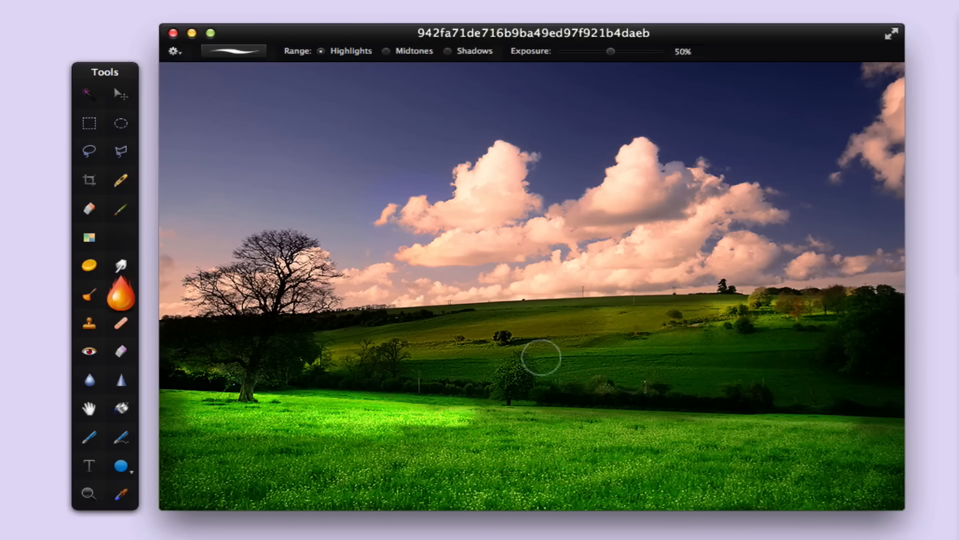
key(super+z)
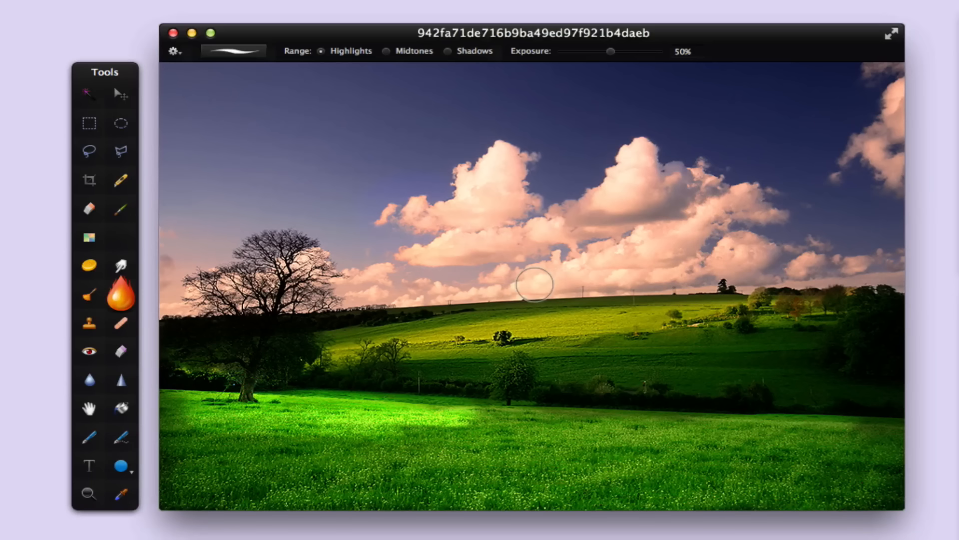
Step: Clone a spot of the clouds onto the hilltop with the Clone Stamp at 100% opacity, and undo it
click(90, 326)
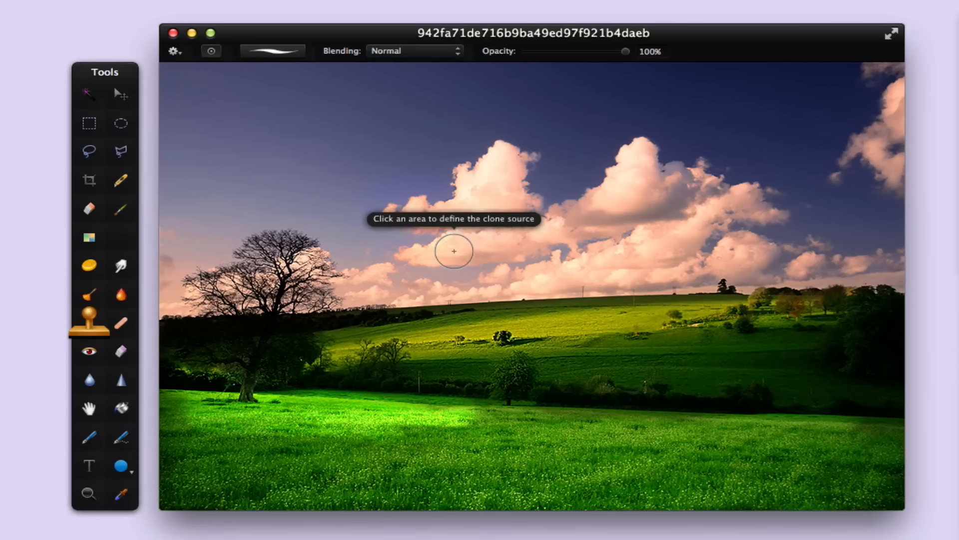
click(454, 251)
click(546, 303)
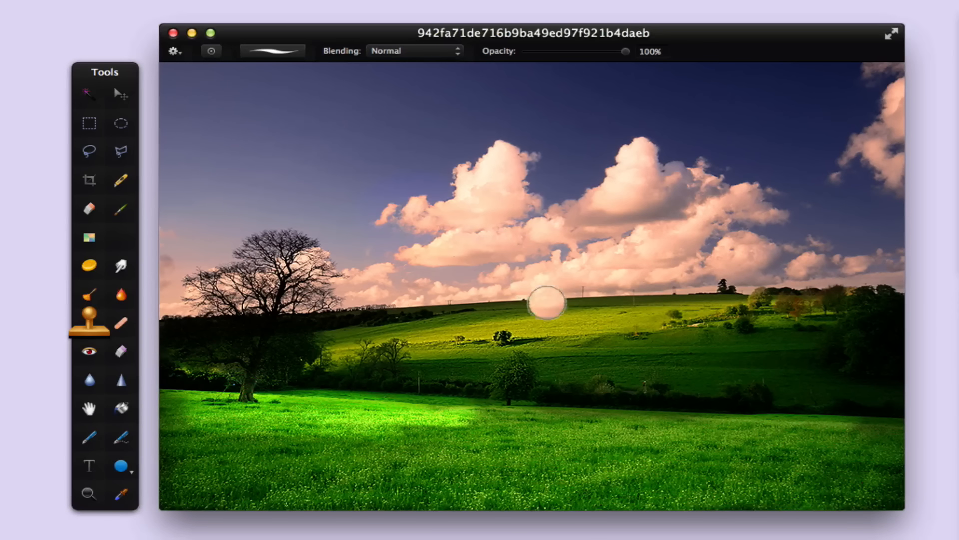
key(super+z)
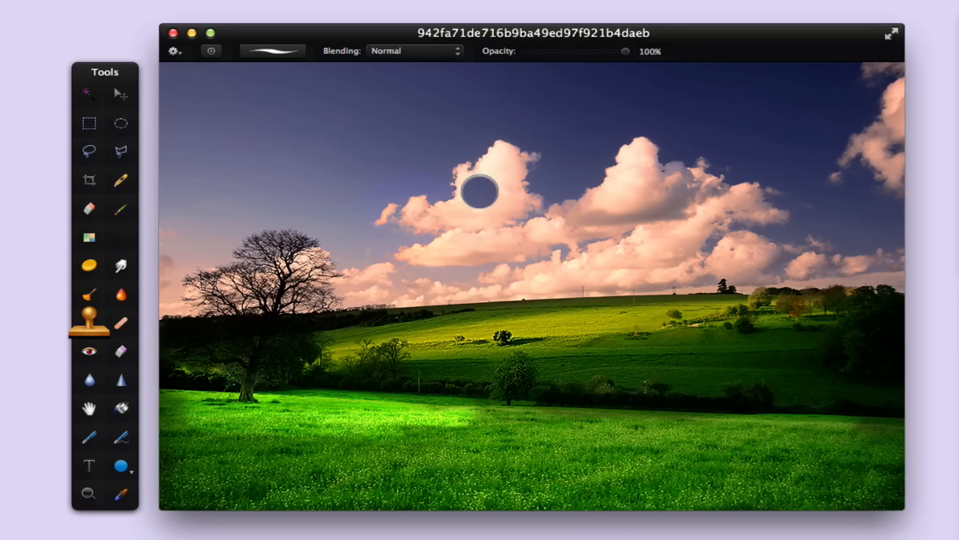
Step: Cover the large cloud nearest the bare tree with cloned blue sky, and undo the cloning
click(480, 191)
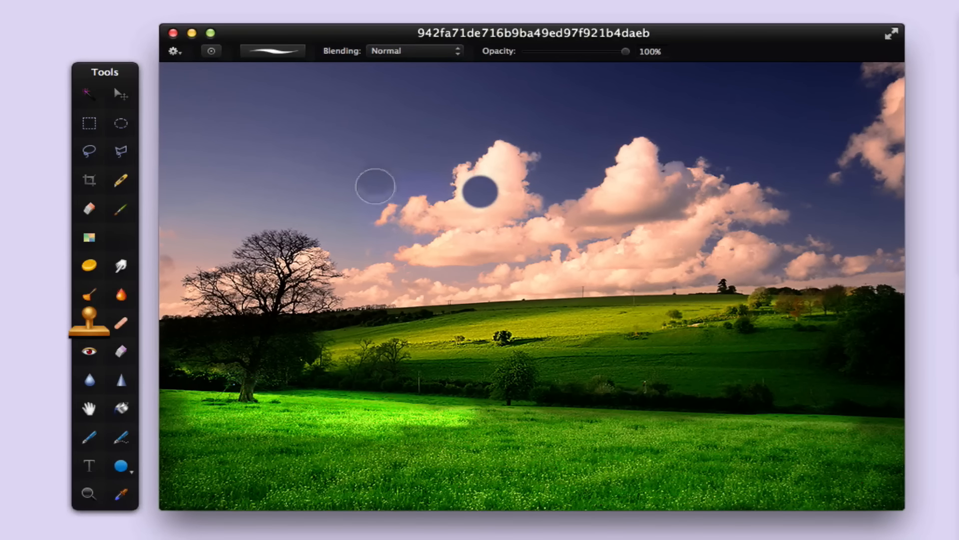
mouse_move(380, 210)
mouse_down()
mouse_move(425, 215)
mouse_move(461, 184)
mouse_move(370, 209)
mouse_move(507, 151)
mouse_move(503, 179)
mouse_move(390, 229)
mouse_move(457, 214)
mouse_move(496, 178)
mouse_move(543, 166)
mouse_move(471, 222)
mouse_move(399, 247)
mouse_move(502, 215)
mouse_move(559, 181)
mouse_up()
right_click(368, 133)
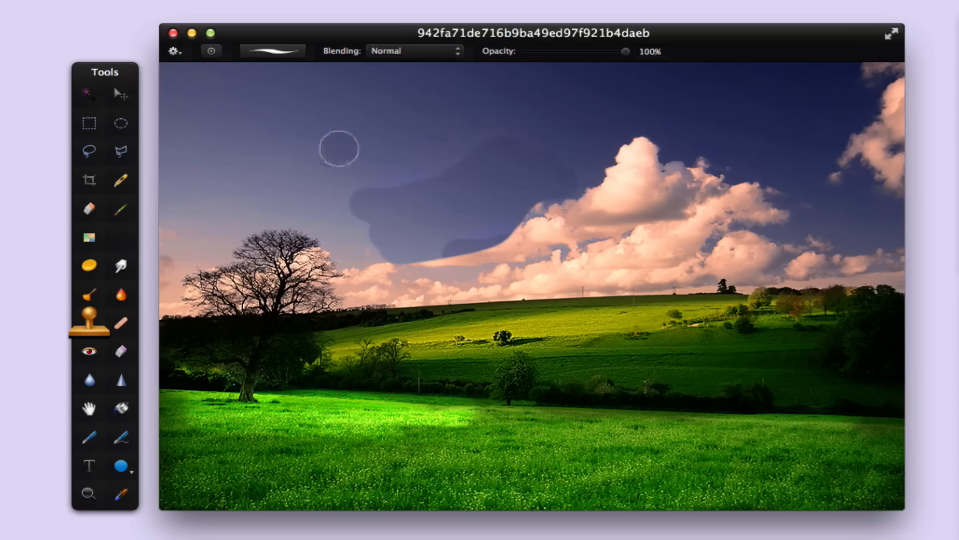
mouse_move(412, 210)
mouse_down()
mouse_move(593, 186)
mouse_move(614, 149)
mouse_move(513, 167)
mouse_move(581, 166)
mouse_move(606, 154)
mouse_up()
key(super+z)
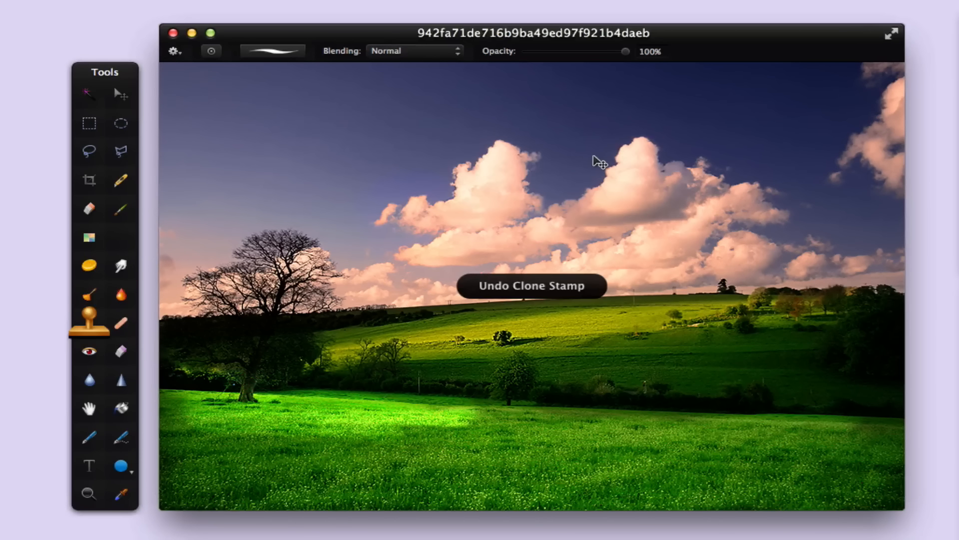
Step: Define a new clone source on the cloud, clone the clouds into the empty sky above the bare tree, and undo all of it
click(121, 322)
click(95, 330)
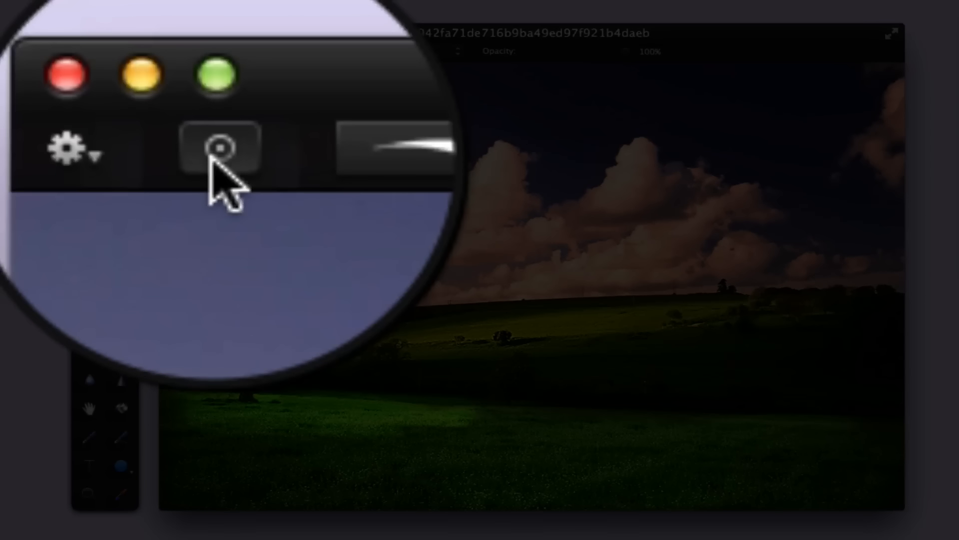
click(211, 156)
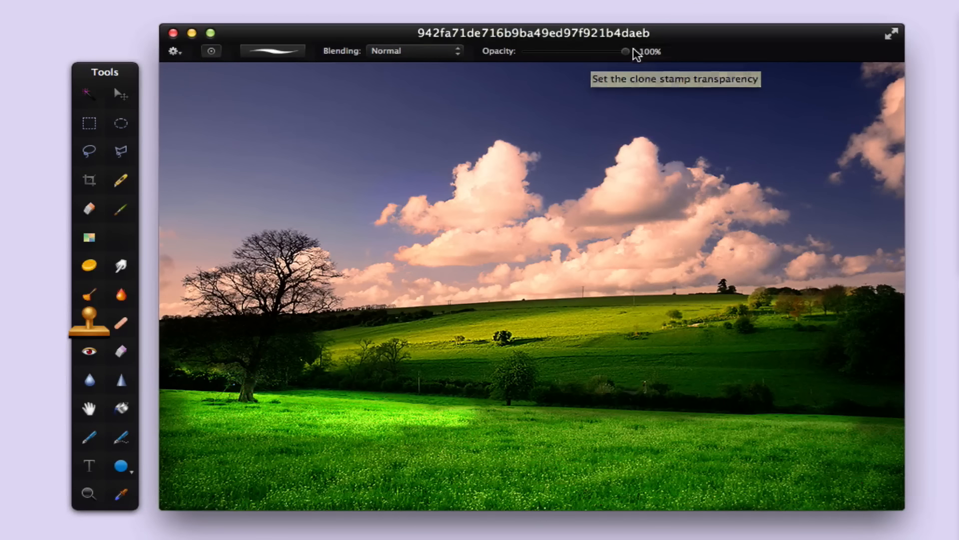
click(174, 51)
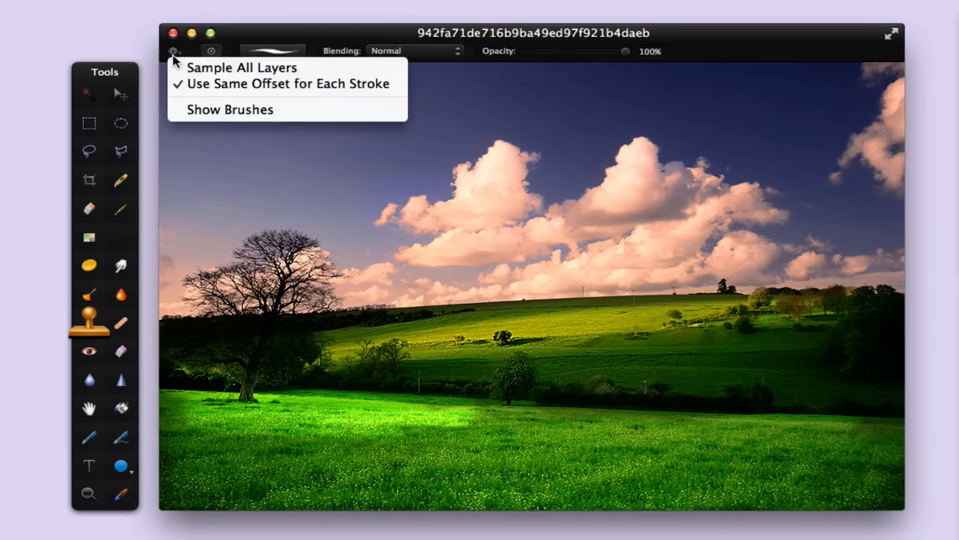
click(446, 183)
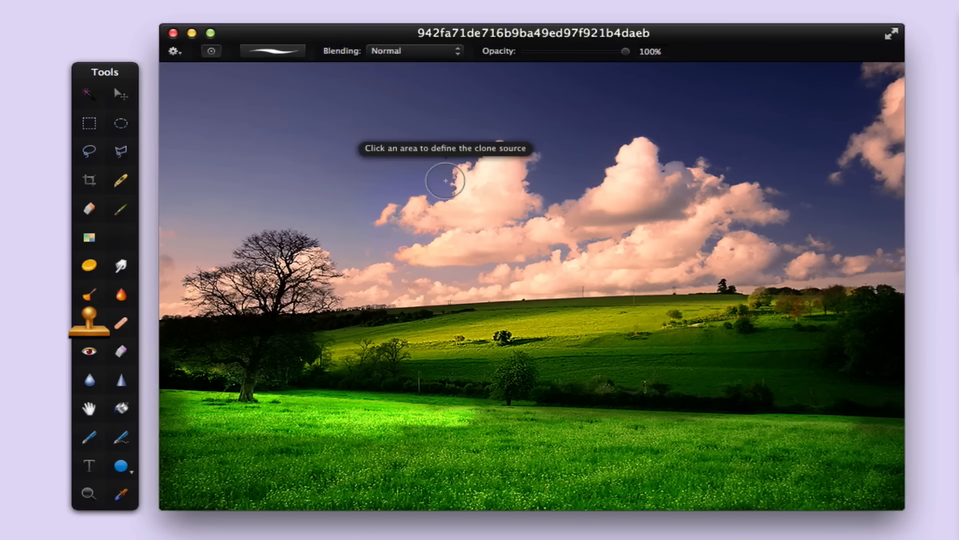
click(495, 181)
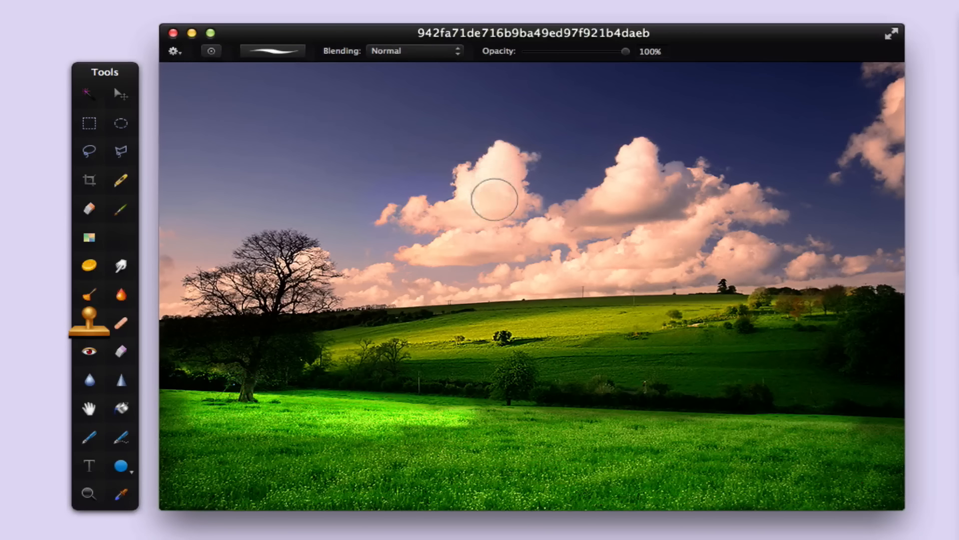
mouse_move(236, 130)
mouse_down()
mouse_move(252, 145)
mouse_move(250, 131)
mouse_move(304, 129)
mouse_move(254, 132)
mouse_move(306, 150)
mouse_move(275, 145)
mouse_move(368, 146)
mouse_move(204, 178)
mouse_move(269, 110)
mouse_move(257, 97)
mouse_move(344, 145)
mouse_move(355, 196)
mouse_move(435, 100)
mouse_move(475, 128)
mouse_move(439, 150)
mouse_move(389, 208)
mouse_up()
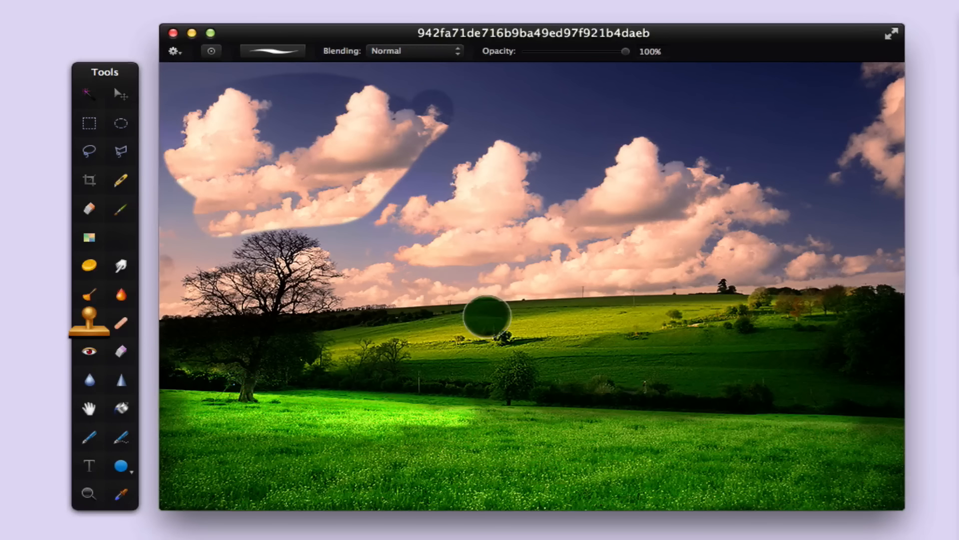
key(super+z)
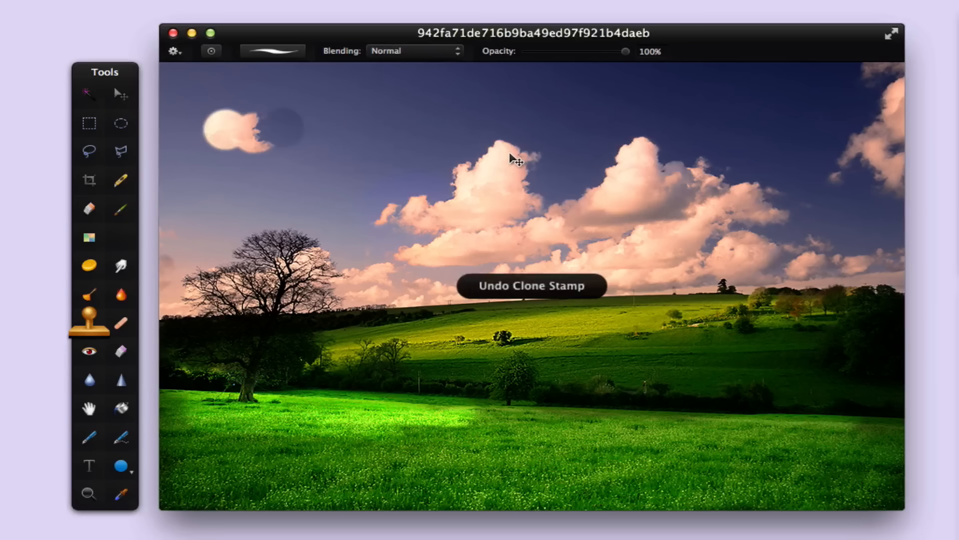
key(super+z)
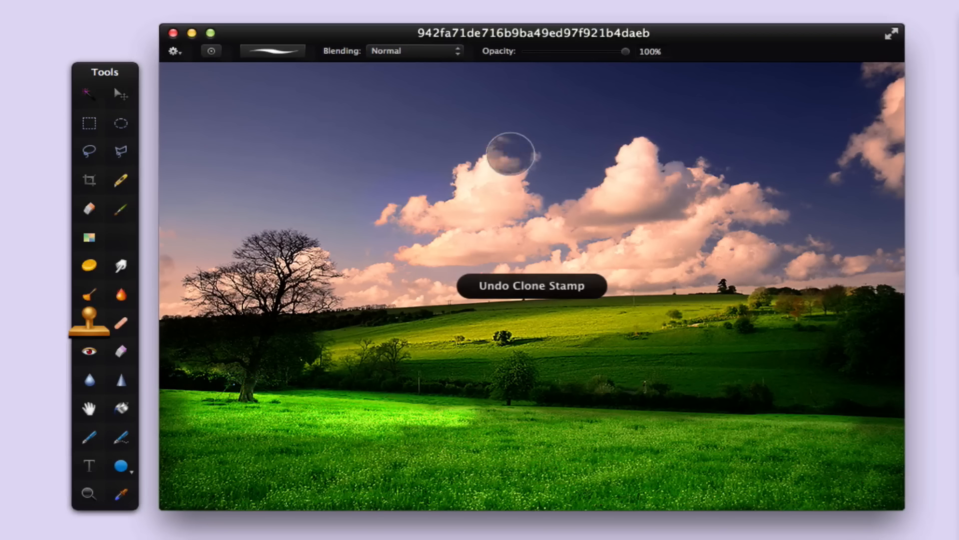
Step: Remove the small dark bush in the middle of the sunlit hillside with the Healing tool, undo it, and remove it again
click(121, 325)
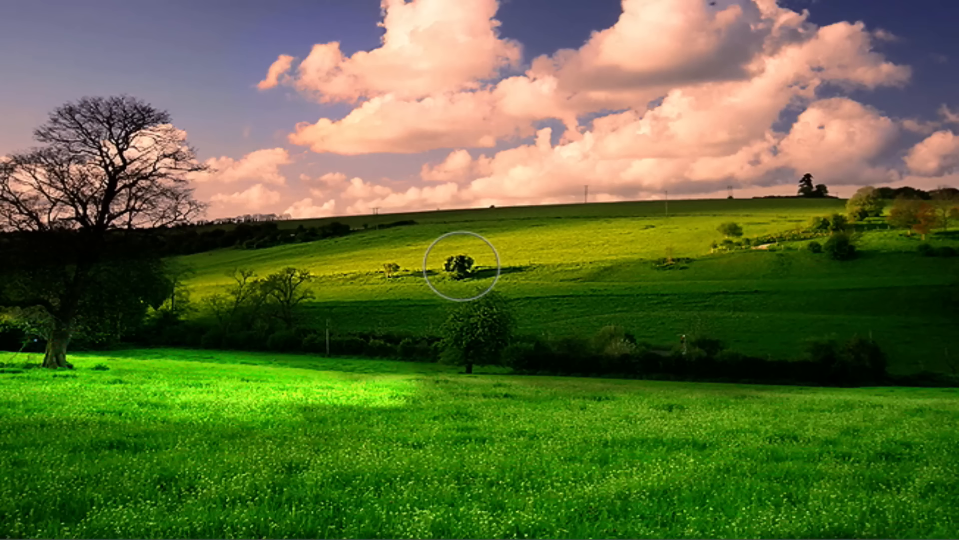
click(460, 266)
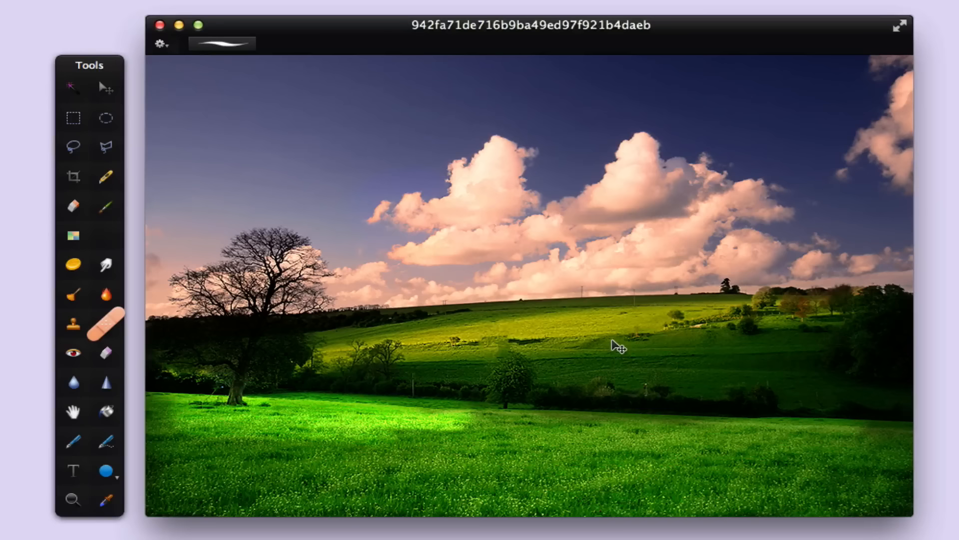
key(super+z)
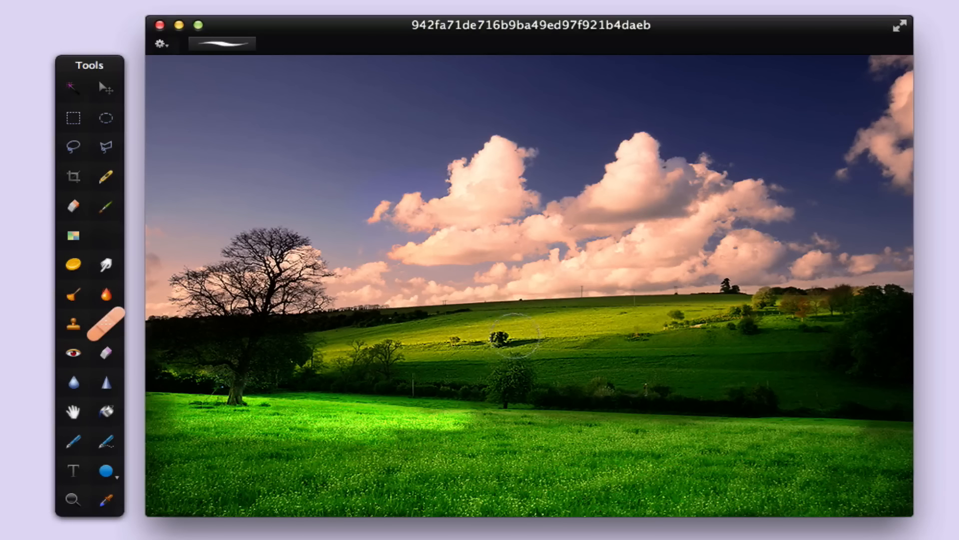
click(502, 337)
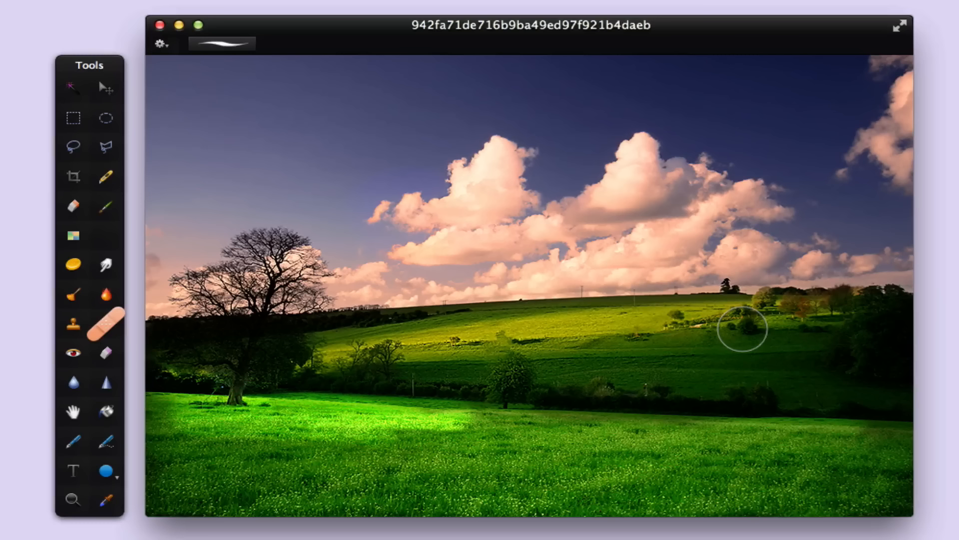
Step: Remove the dark bush near the far tree line on the hillside with the Healing tool, and undo it
click(743, 329)
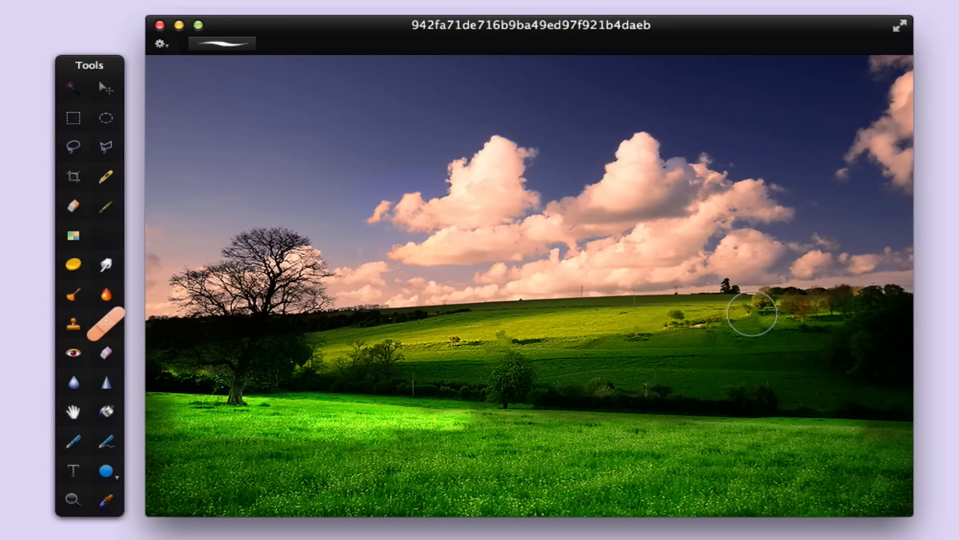
key(super+z)
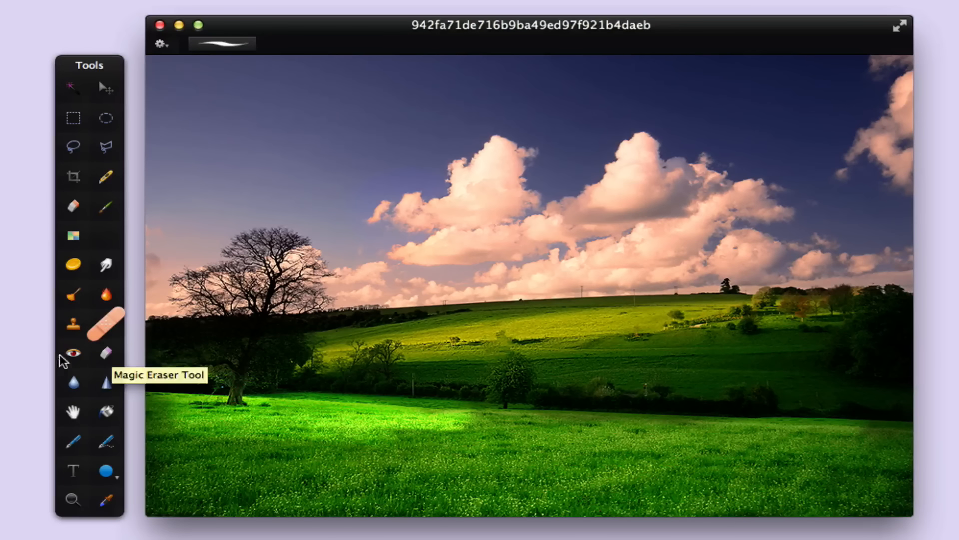
Step: Erase the blue sky around the clouds with the Magic Eraser at 100% opacity, and undo the erasure
click(74, 356)
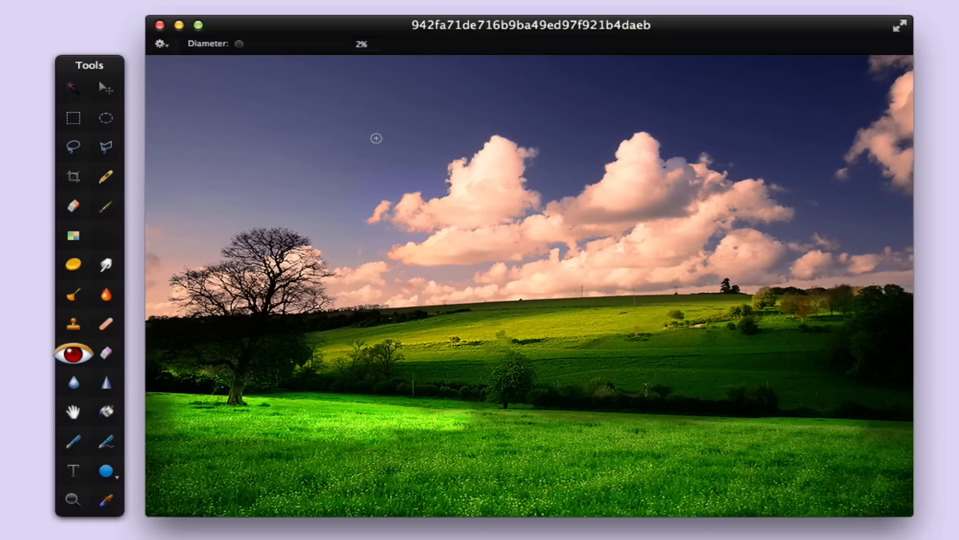
click(107, 353)
mouse_move(313, 125)
mouse_down()
mouse_move(214, 152)
mouse_move(223, 171)
mouse_move(224, 111)
mouse_move(312, 103)
mouse_move(274, 124)
mouse_move(258, 156)
mouse_move(257, 205)
mouse_move(258, 125)
mouse_up()
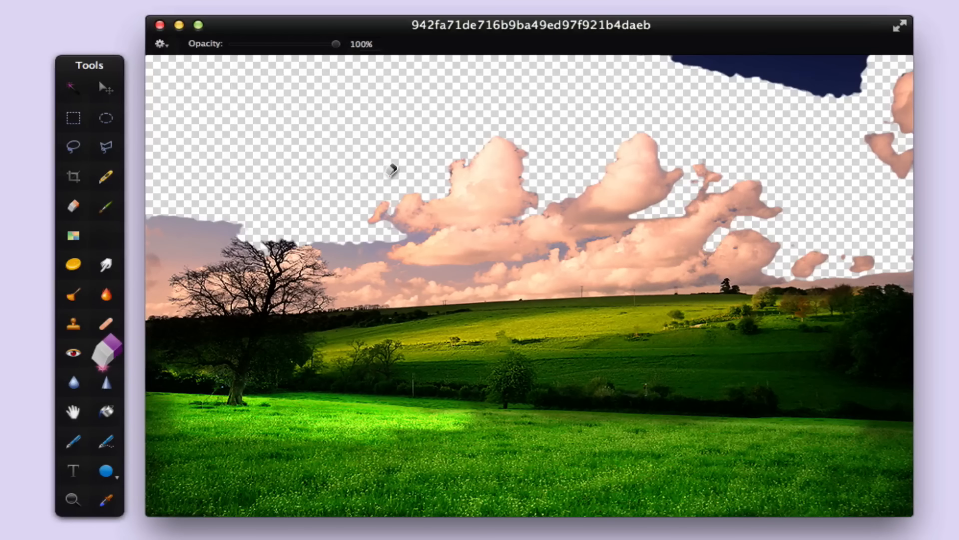
key(super+z)
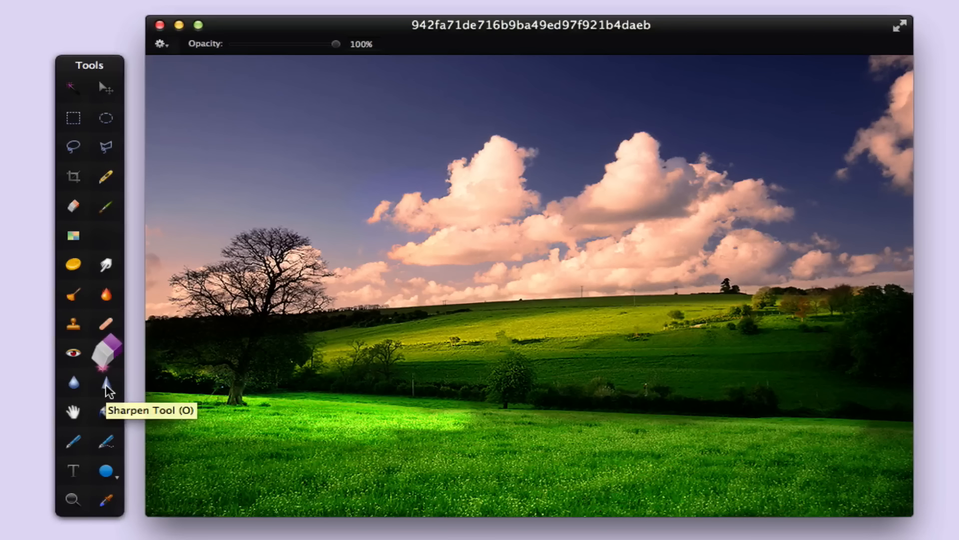
Step: Blur the upper clouds with the Blur tool at 50% strength, and undo the blur
click(76, 383)
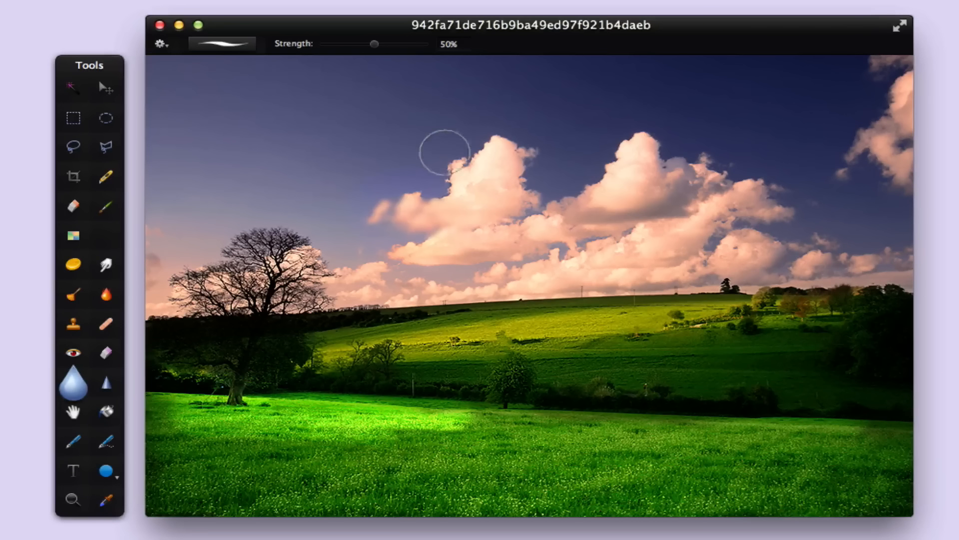
mouse_move(415, 180)
mouse_down()
mouse_move(530, 144)
mouse_move(548, 189)
mouse_move(418, 243)
mouse_move(578, 207)
mouse_move(646, 160)
mouse_move(668, 190)
mouse_move(527, 150)
mouse_move(531, 257)
mouse_move(480, 248)
mouse_move(501, 206)
mouse_up()
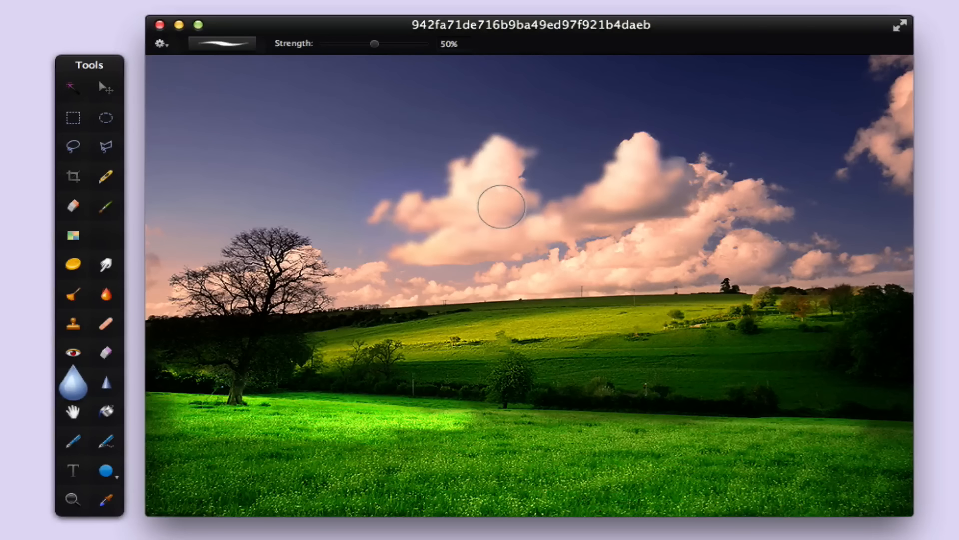
key(super+z)
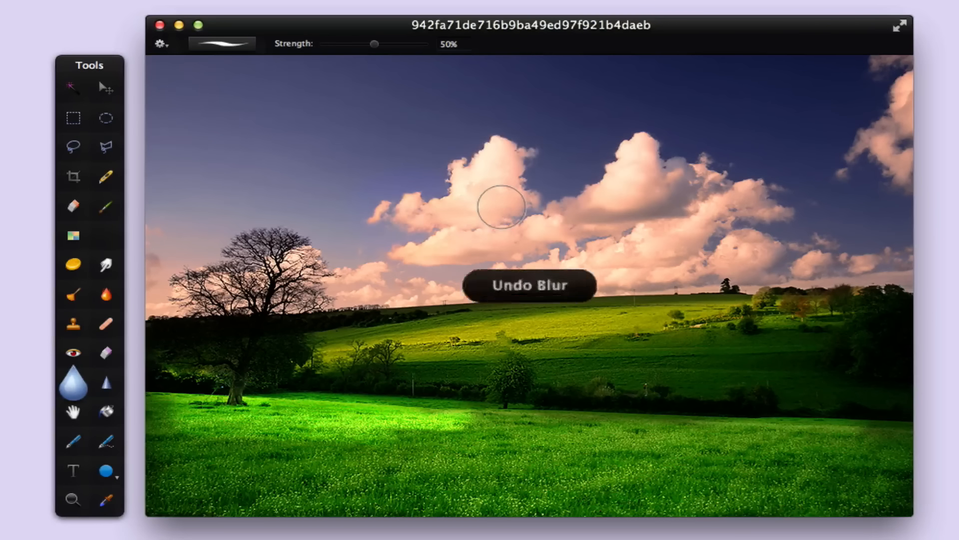
click(106, 386)
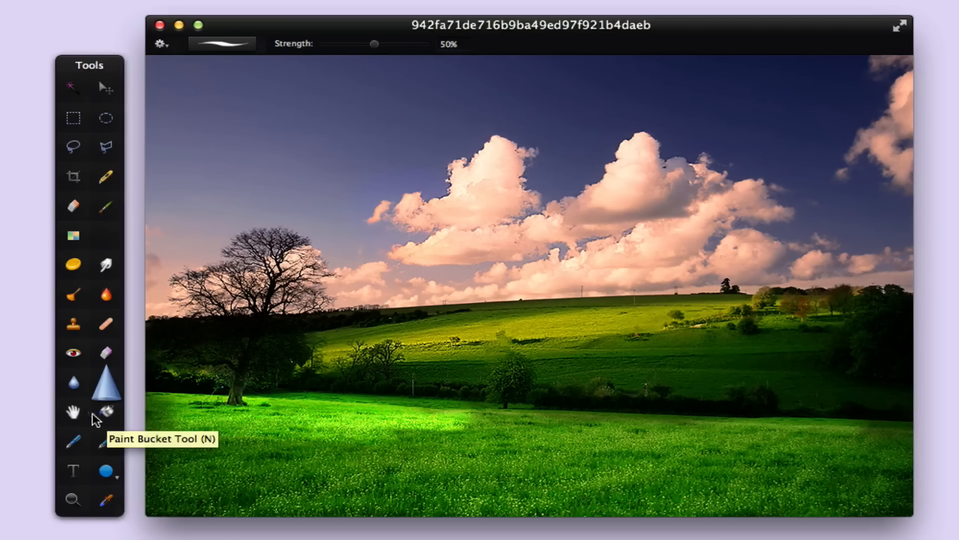
click(73, 412)
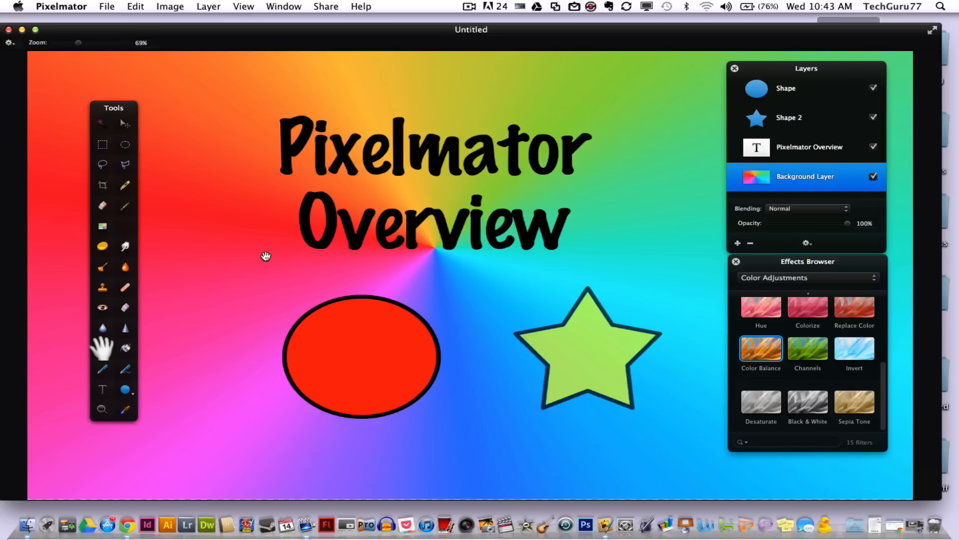
Step: Draw a closed, rounded triangular outline with the Pen tool beside the red ellipse, and switch to the Move tool
click(105, 370)
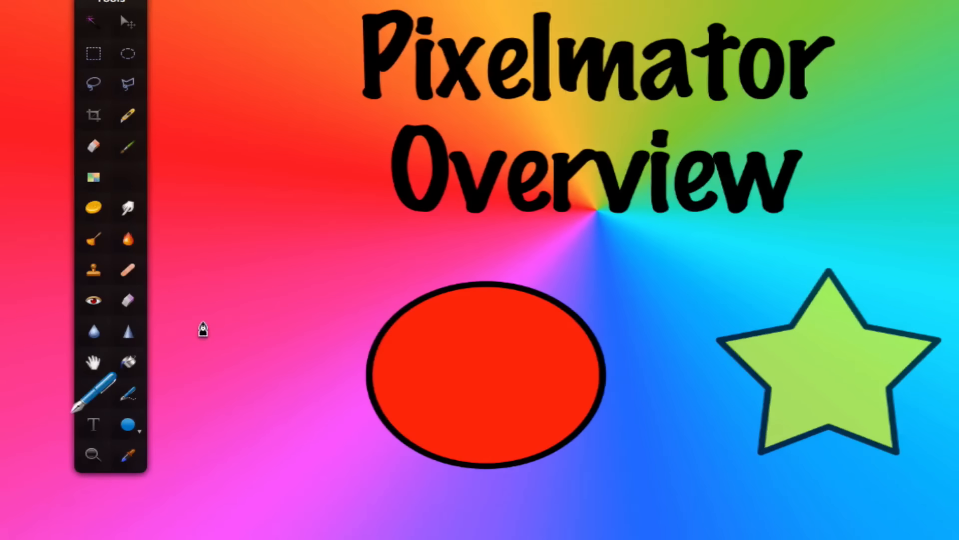
click(200, 322)
drag(258, 205, 356, 227)
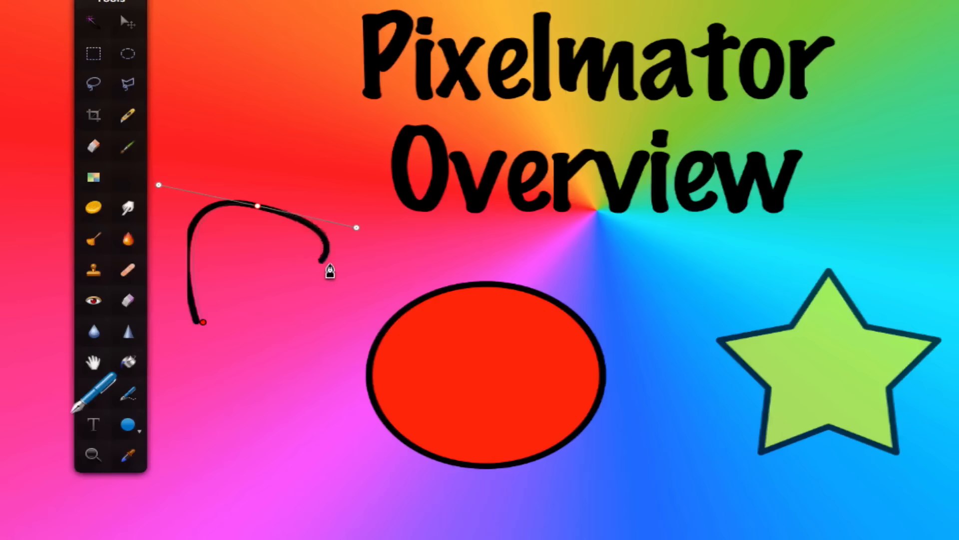
drag(341, 274, 340, 290)
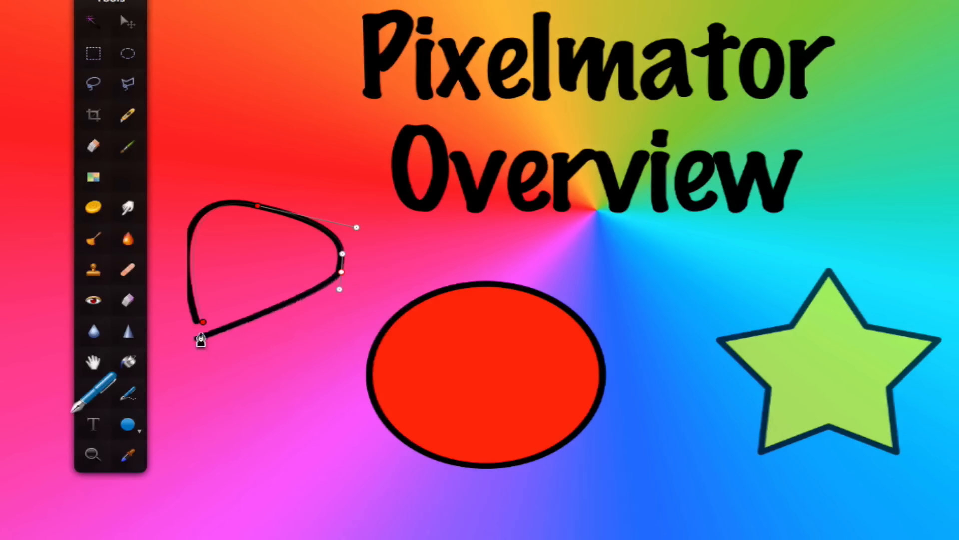
click(200, 324)
drag(200, 324, 190, 310)
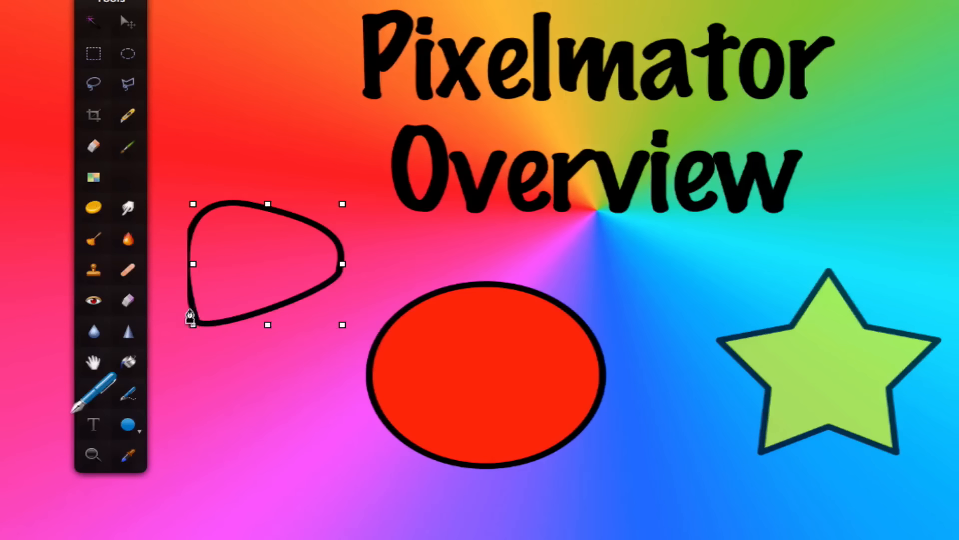
click(127, 22)
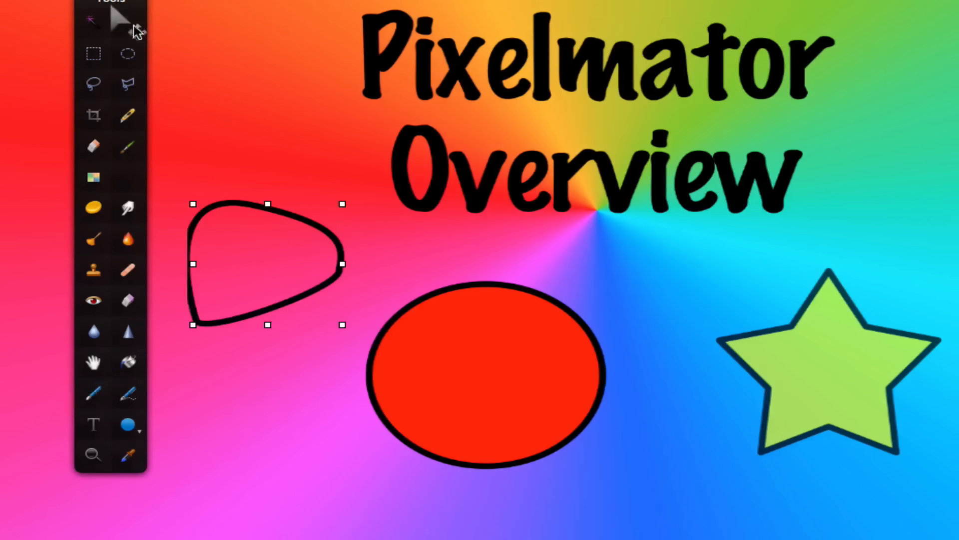